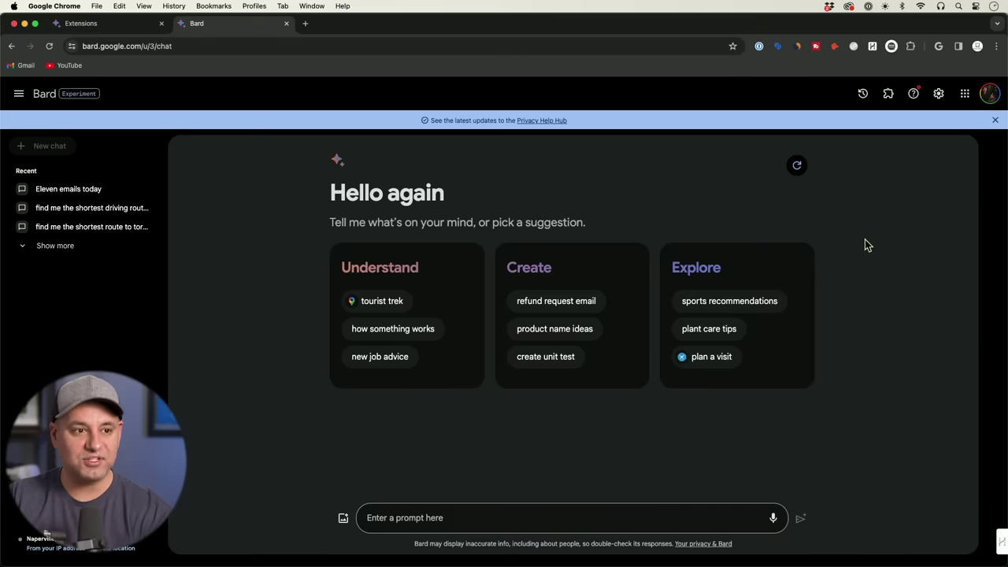
- Review Bard's Extensions page, scrolling through the Flights, Hotels, Maps, Workspace and YouTube cards
{"action": "left_click", "coordinate": [889, 95]}
{"action": "scroll", "coordinate": [871, 298], "scroll_direction": "down", "scroll_amount": 3}
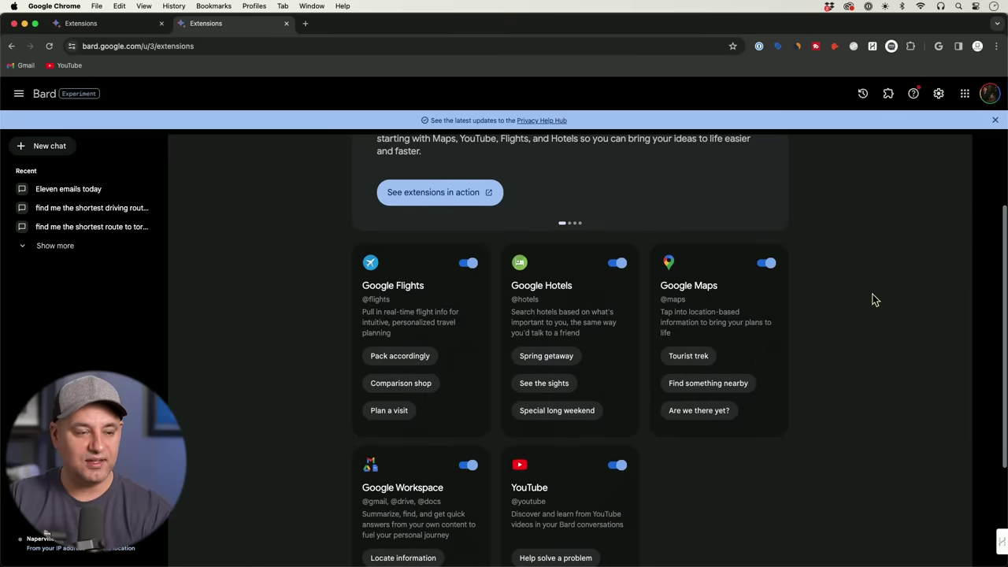
{"action": "scroll", "coordinate": [871, 298], "scroll_direction": "down", "scroll_amount": 1}
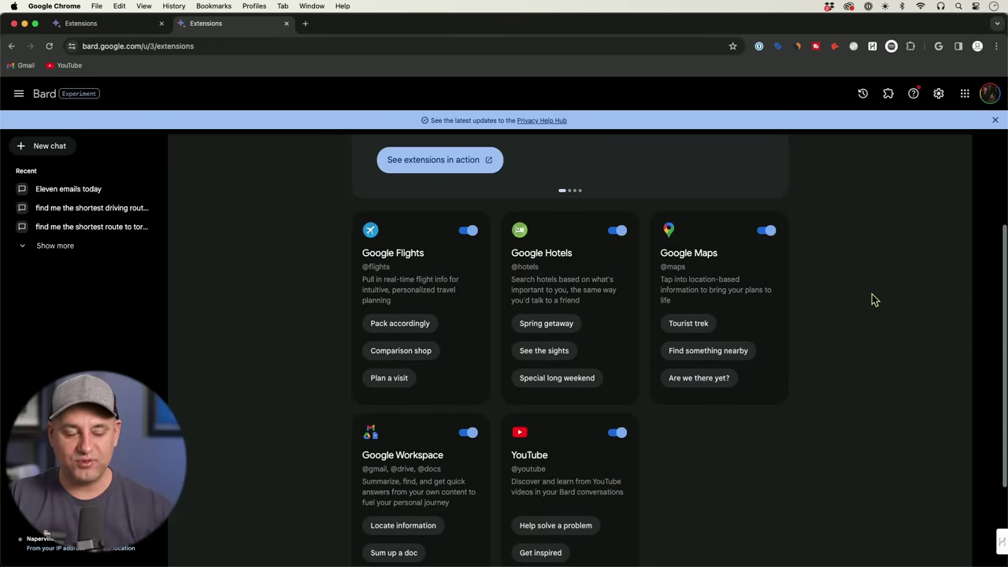
{"action": "scroll", "coordinate": [866, 300], "scroll_direction": "down", "scroll_amount": 2}
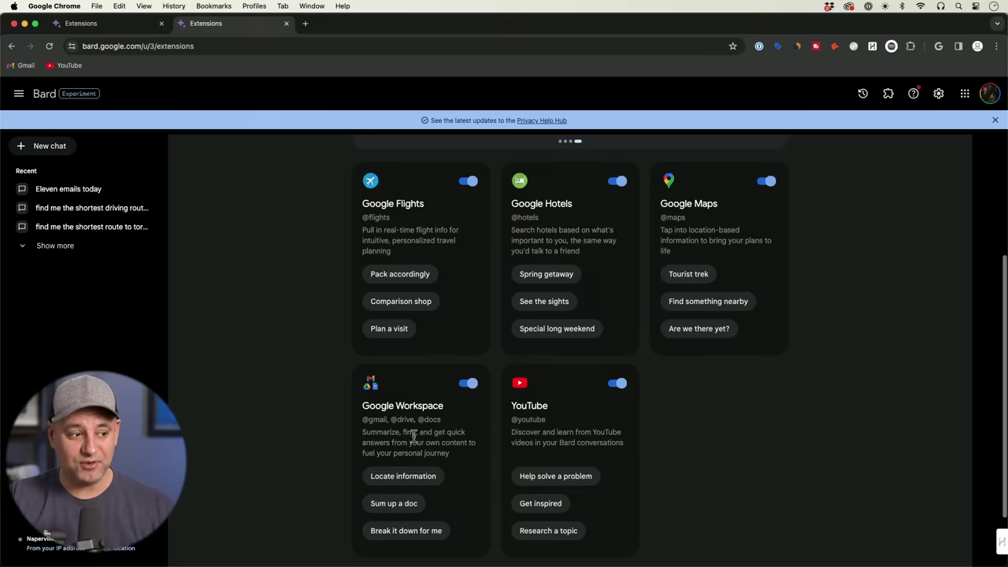
{"action": "scroll", "coordinate": [487, 422], "scroll_direction": "down", "scroll_amount": 1}
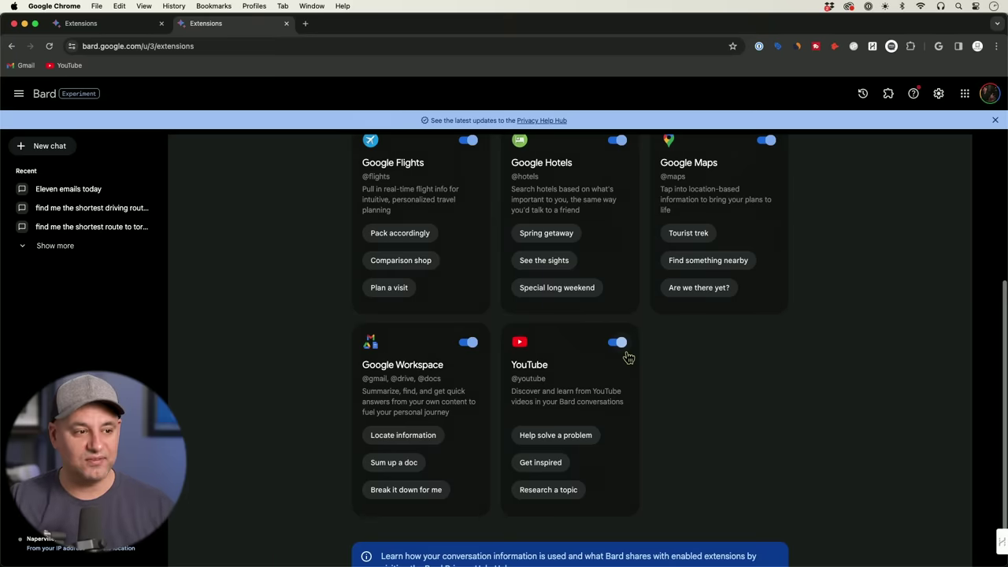
{"action": "scroll", "coordinate": [792, 368], "scroll_direction": "up", "scroll_amount": 3}
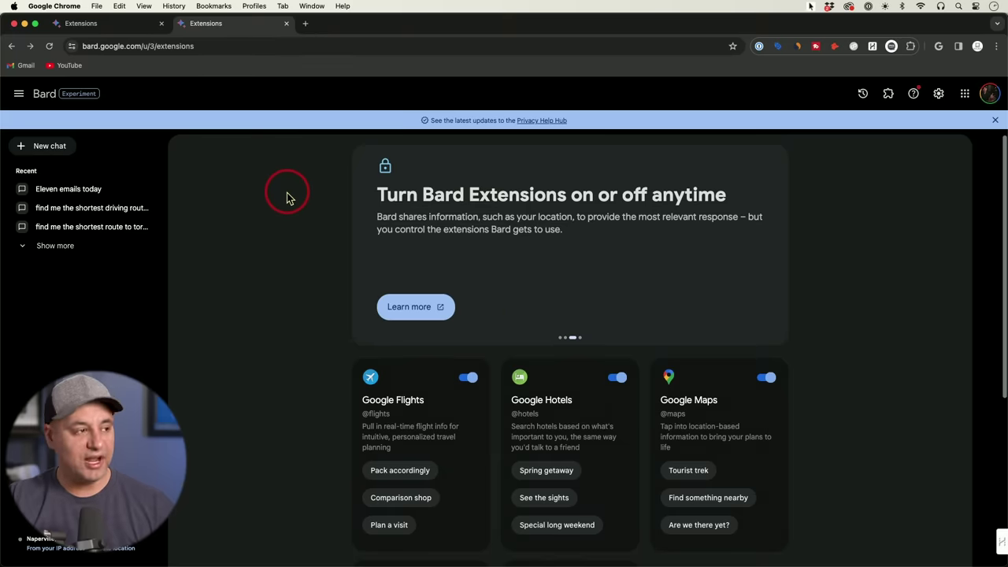
- Start a new Bard chat, then glance at the Settings menu and close it
{"action": "left_click", "coordinate": [46, 150]}
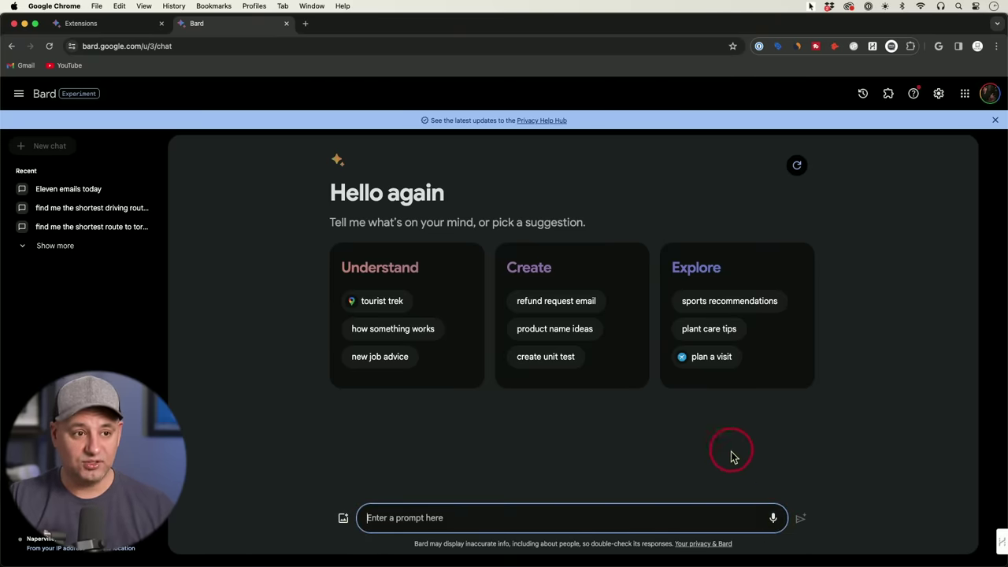
{"action": "left_click", "coordinate": [940, 95]}
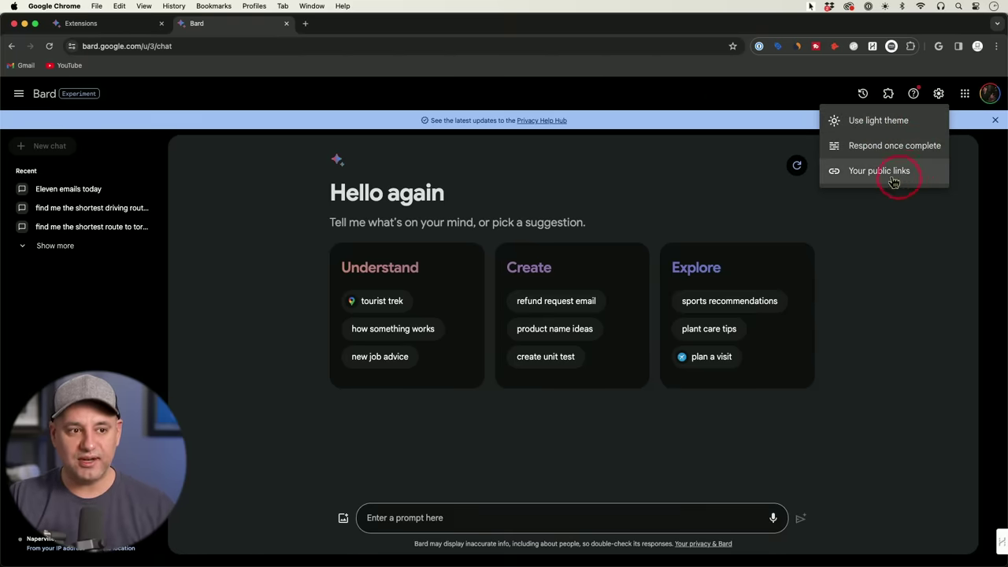
{"action": "left_click", "coordinate": [938, 100]}
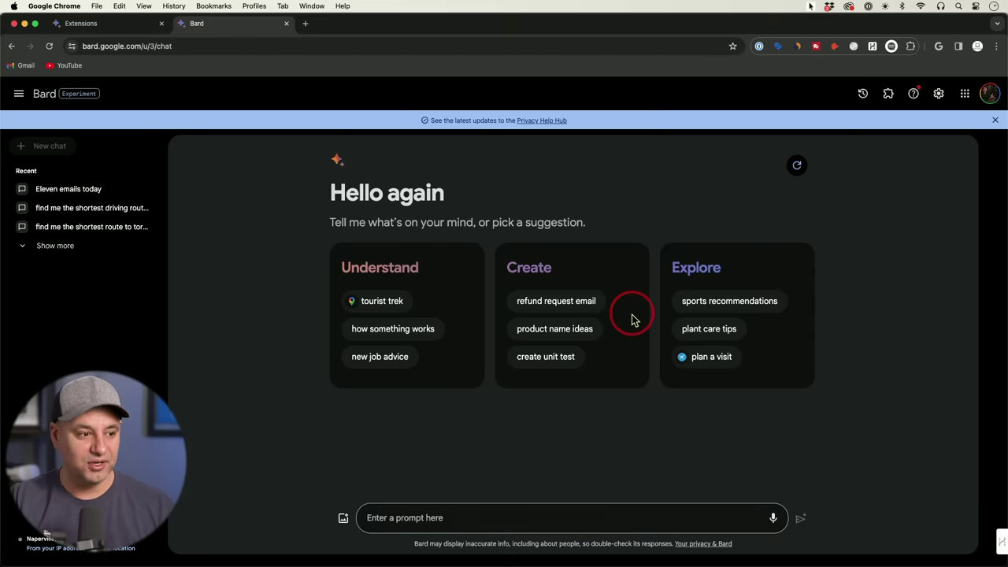
{"action": "left_click", "coordinate": [550, 331]}
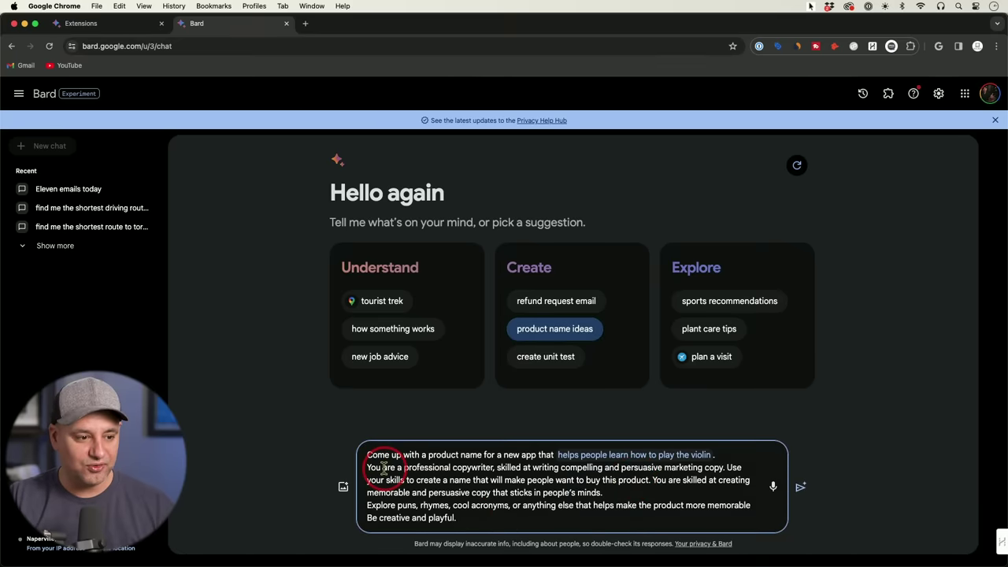
{"action": "left_click_drag", "start_coordinate": [557, 454], "coordinate": [714, 455]}
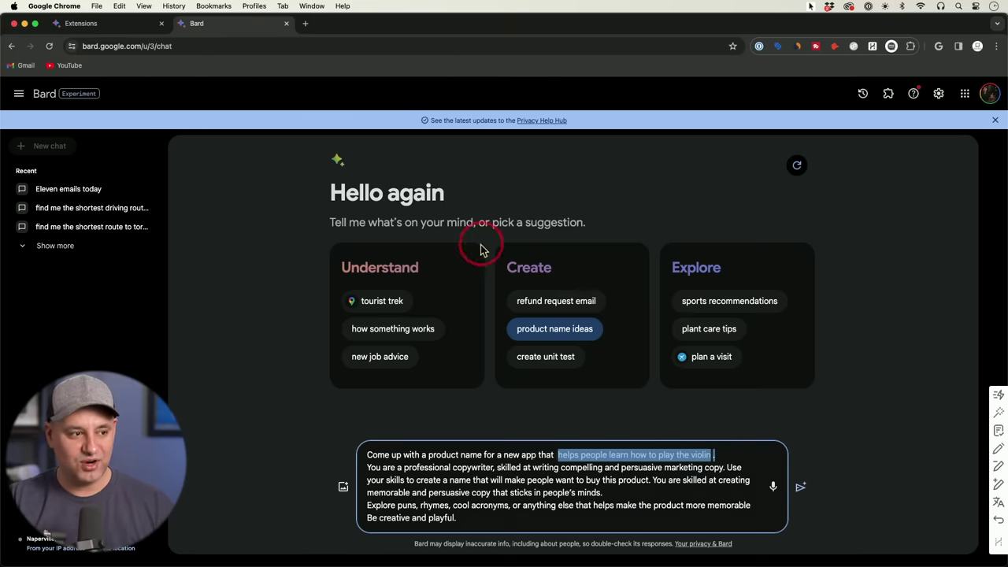
{"action": "key", "text": "super+a"}
{"action": "key", "text": "BackSpace"}
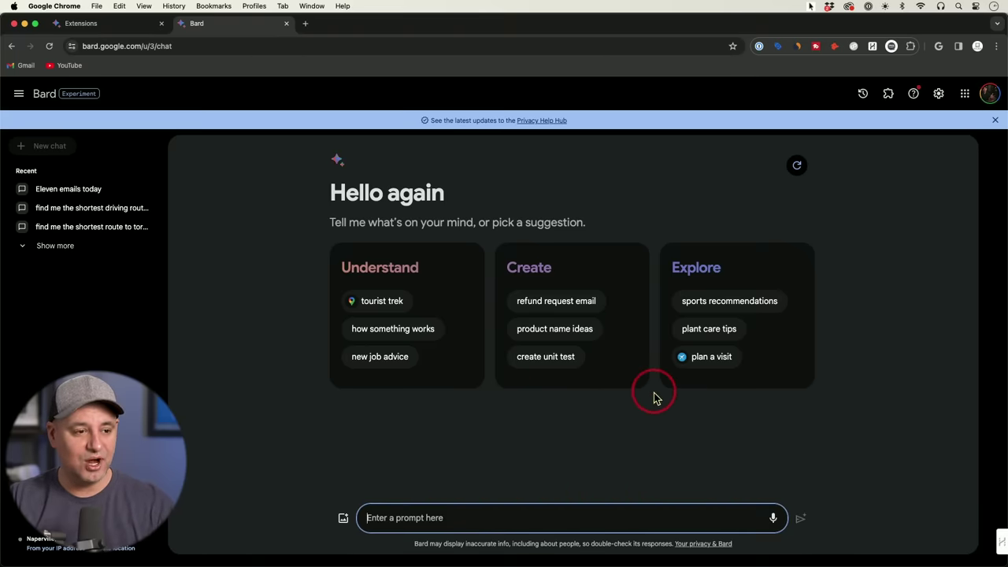
- Ask Bard 'what AI model is powering google bard' and read the reply
{"action": "type", "text": "what AI model is powering google bard"}
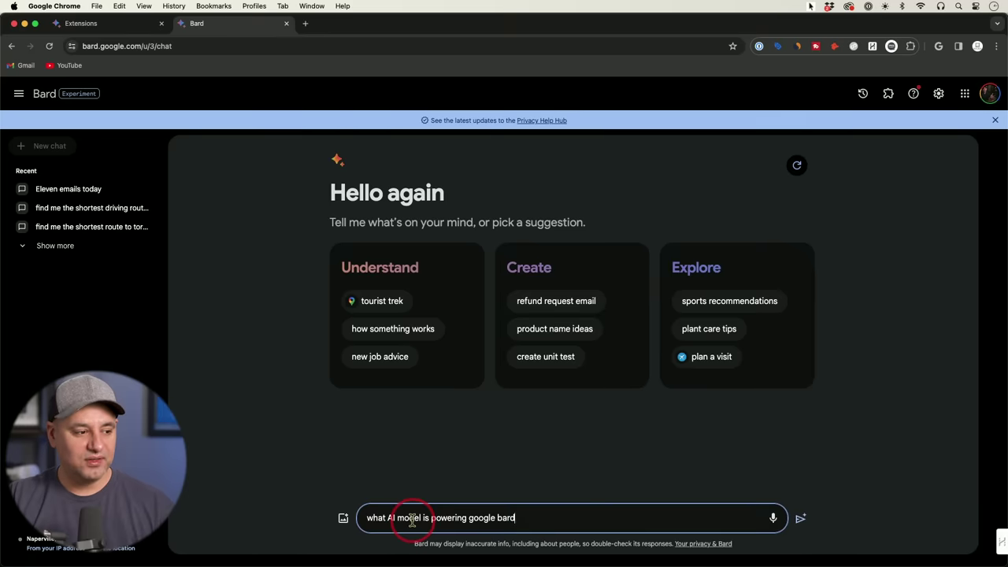
{"action": "key", "text": "Return"}
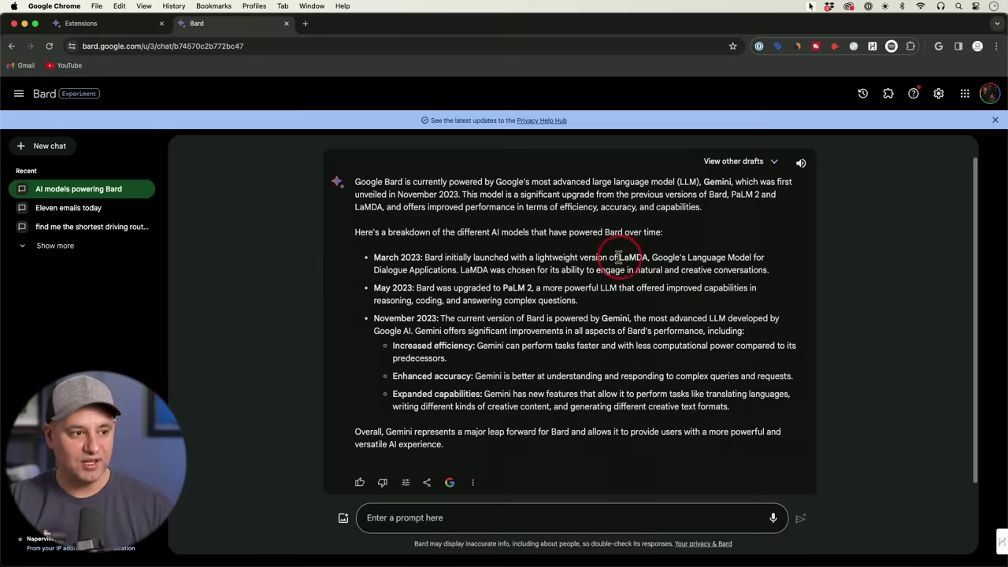
{"action": "scroll", "coordinate": [552, 272], "scroll_direction": "down", "scroll_amount": 1}
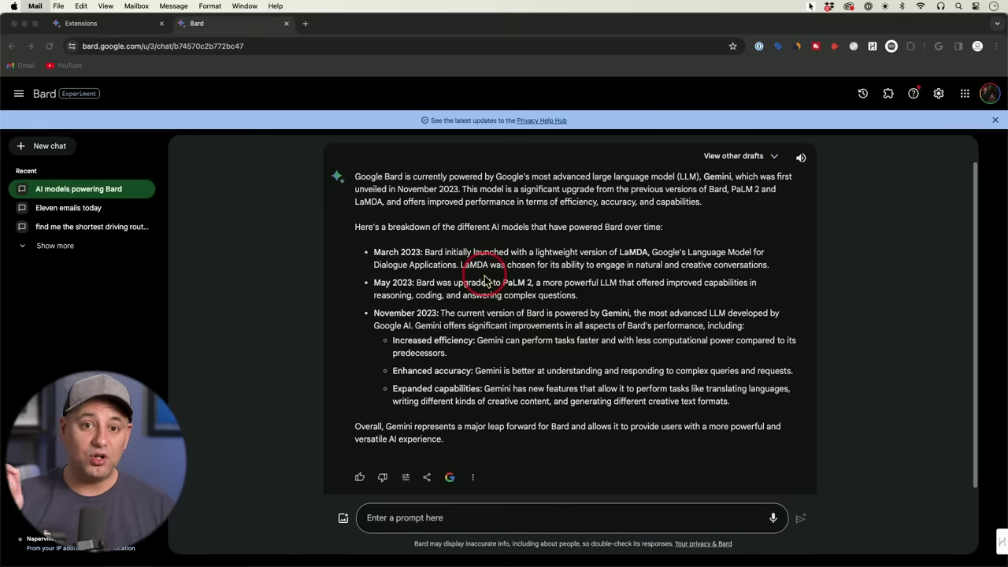
- Follow up with 'is this gemini pro or gemini ultra'
{"action": "left_click", "coordinate": [484, 275]}
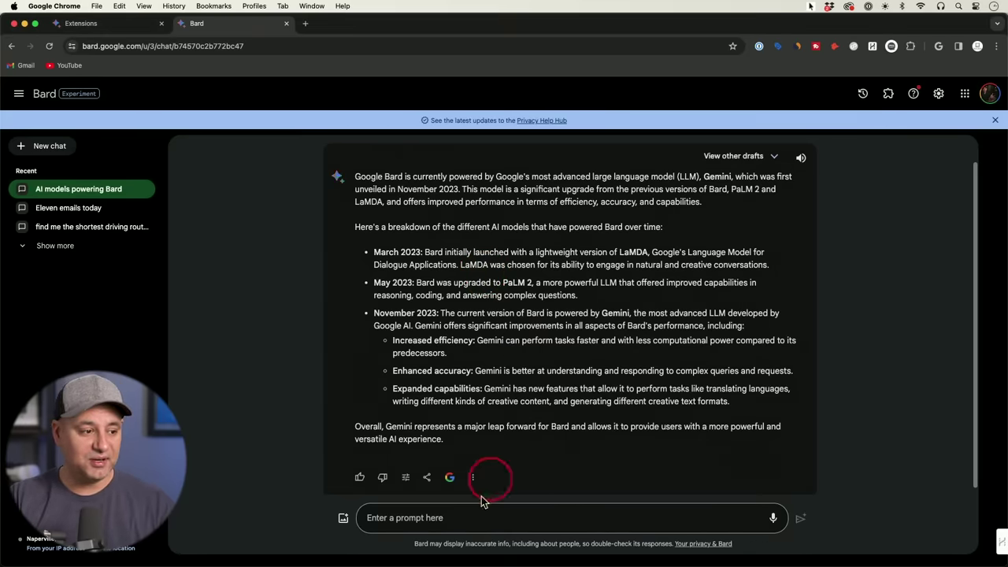
{"action": "left_click", "coordinate": [469, 517]}
{"action": "type", "text": "is this gemini pro or gemini ultra"}
{"action": "key", "text": "Return"}
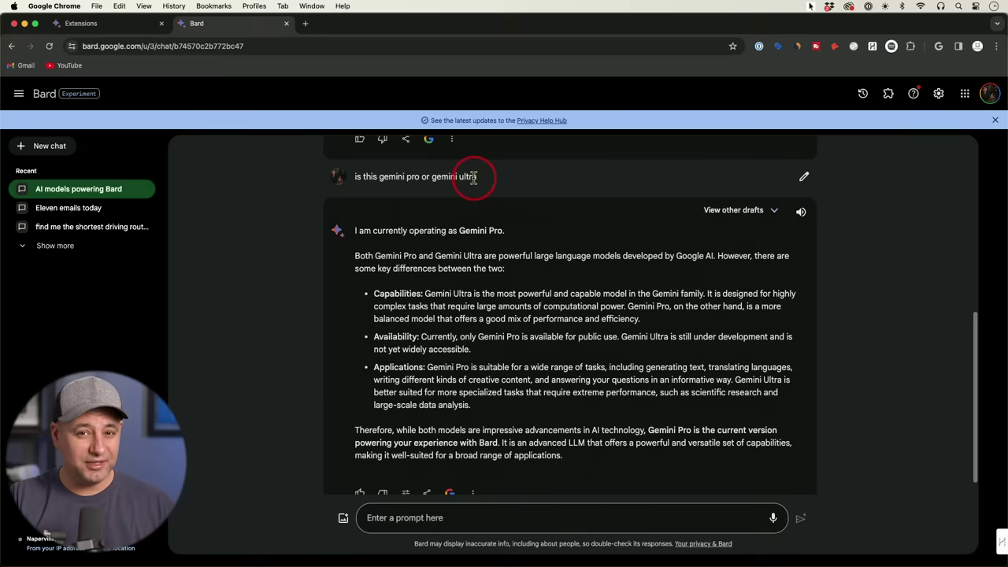
{"action": "scroll", "coordinate": [493, 386], "scroll_direction": "down", "scroll_amount": 1}
- Ask 'is gemini ultra going to be free' and scroll through the whole conversation
{"action": "left_click", "coordinate": [519, 515]}
{"action": "type", "text": "is gemini ultra going to be free"}
{"action": "key", "text": "Return"}
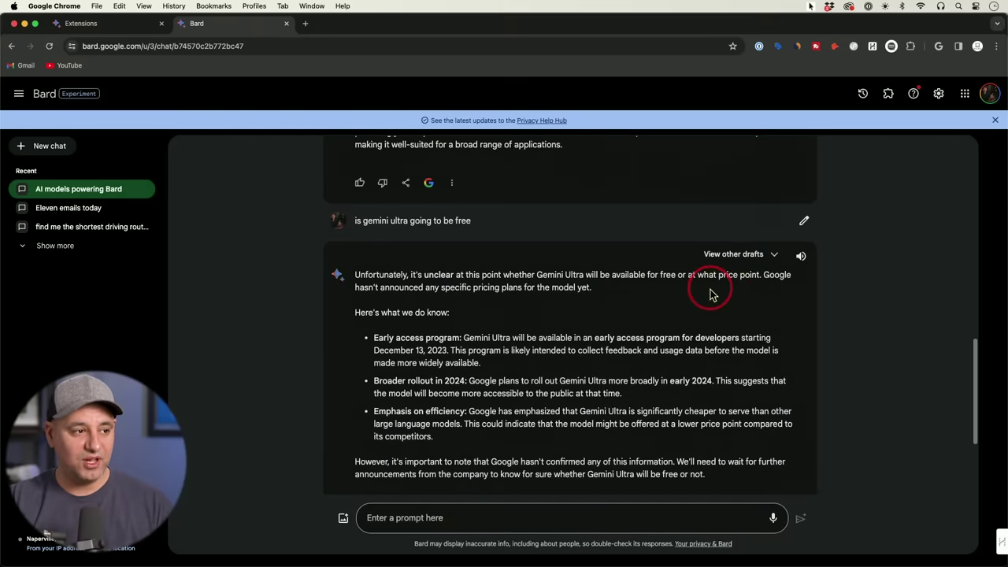
{"action": "scroll", "coordinate": [709, 292], "scroll_direction": "up", "scroll_amount": 5}
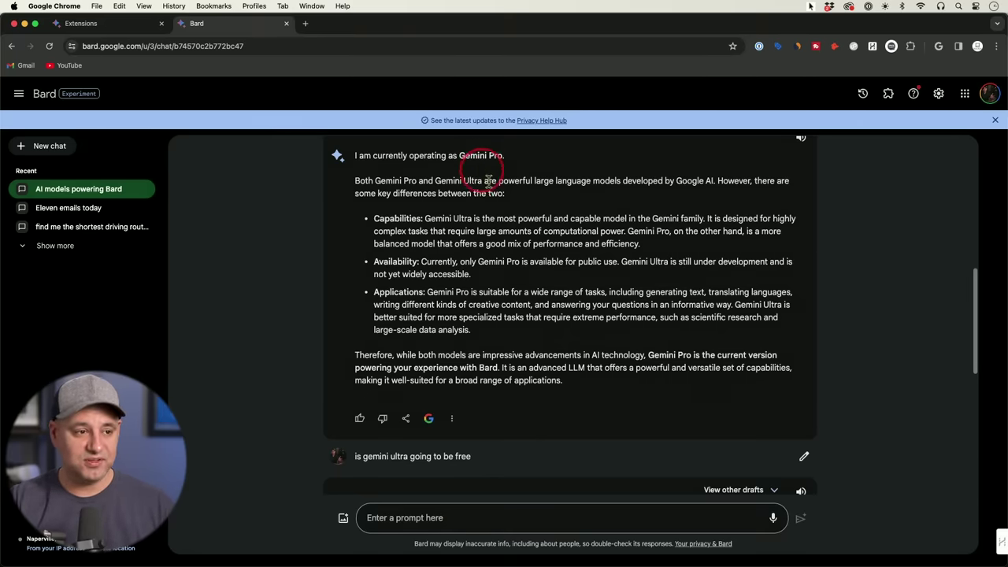
{"action": "scroll", "coordinate": [557, 229], "scroll_direction": "up", "scroll_amount": 2}
{"action": "scroll", "coordinate": [559, 229], "scroll_direction": "up", "scroll_amount": 5}
{"action": "scroll", "coordinate": [561, 230], "scroll_direction": "up", "scroll_amount": 5}
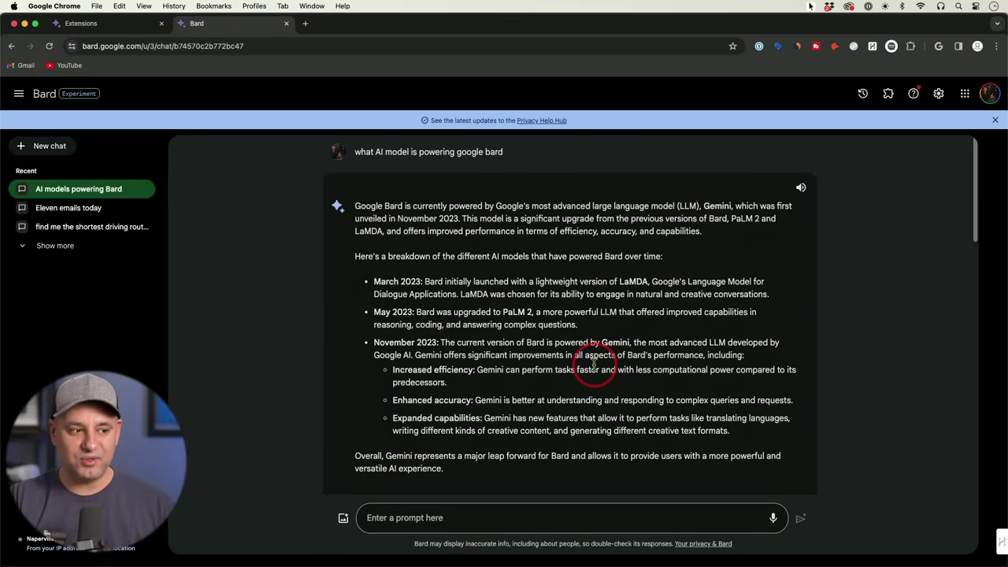
{"action": "scroll", "coordinate": [594, 364], "scroll_direction": "down", "scroll_amount": 2}
{"action": "scroll", "coordinate": [595, 370], "scroll_direction": "down", "scroll_amount": 5}
{"action": "scroll", "coordinate": [592, 368], "scroll_direction": "down", "scroll_amount": 3}
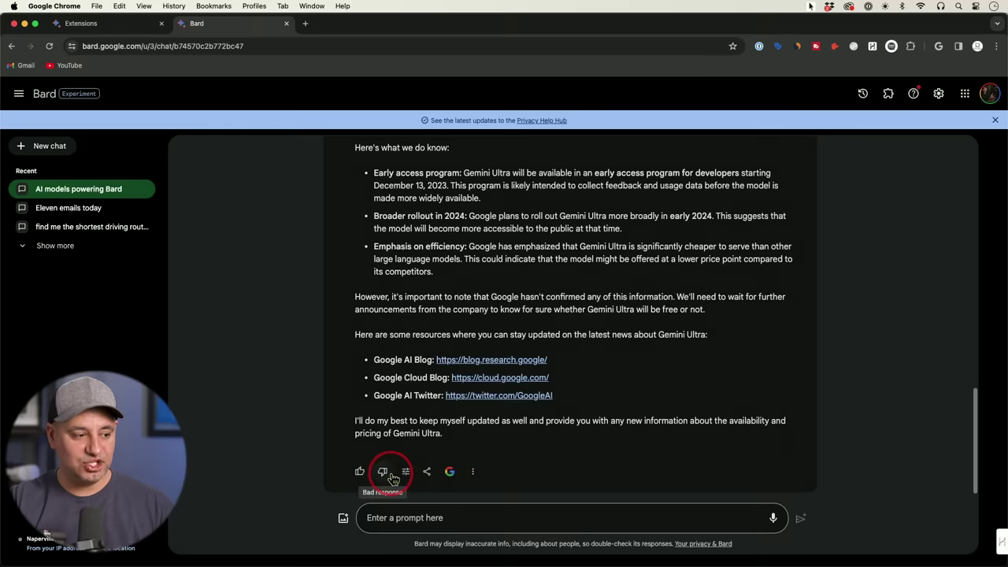
- Rate the Gemini Ultra pricing answer as bad and double-check it against Google Search
{"action": "left_click", "coordinate": [382, 475]}
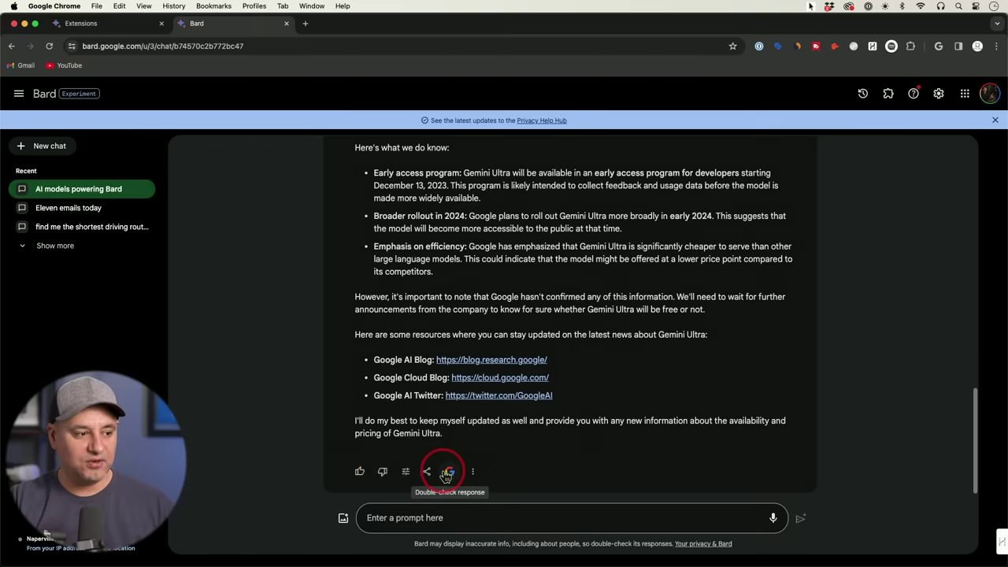
{"action": "left_click", "coordinate": [448, 474]}
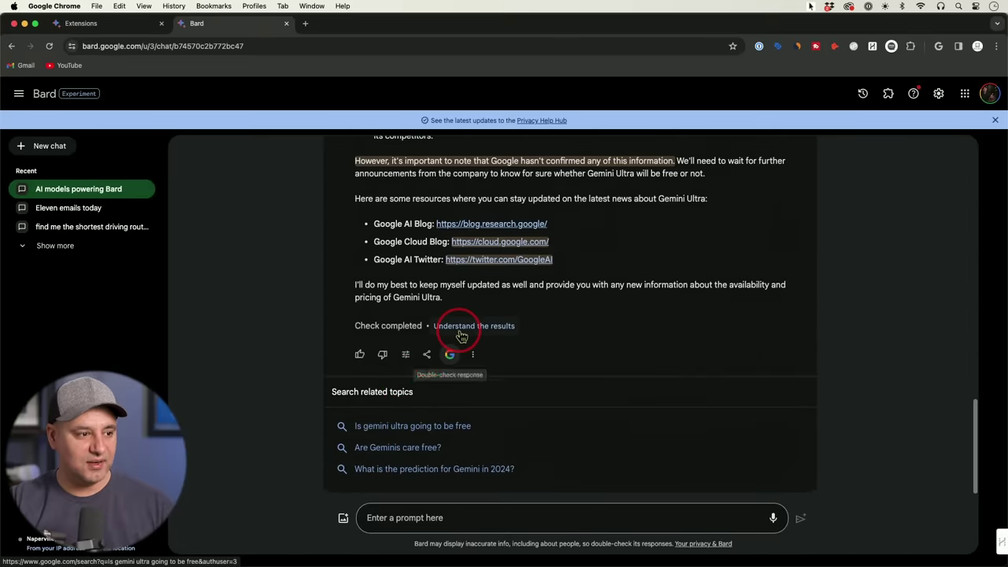
{"action": "mouse_move", "coordinate": [473, 326]}
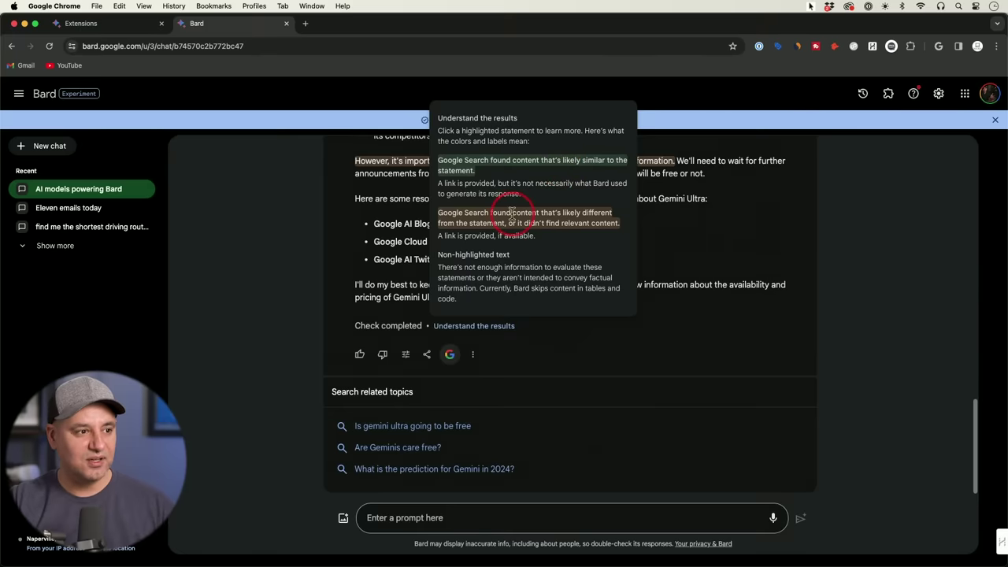
{"action": "scroll", "coordinate": [604, 329], "scroll_direction": "up", "scroll_amount": 2}
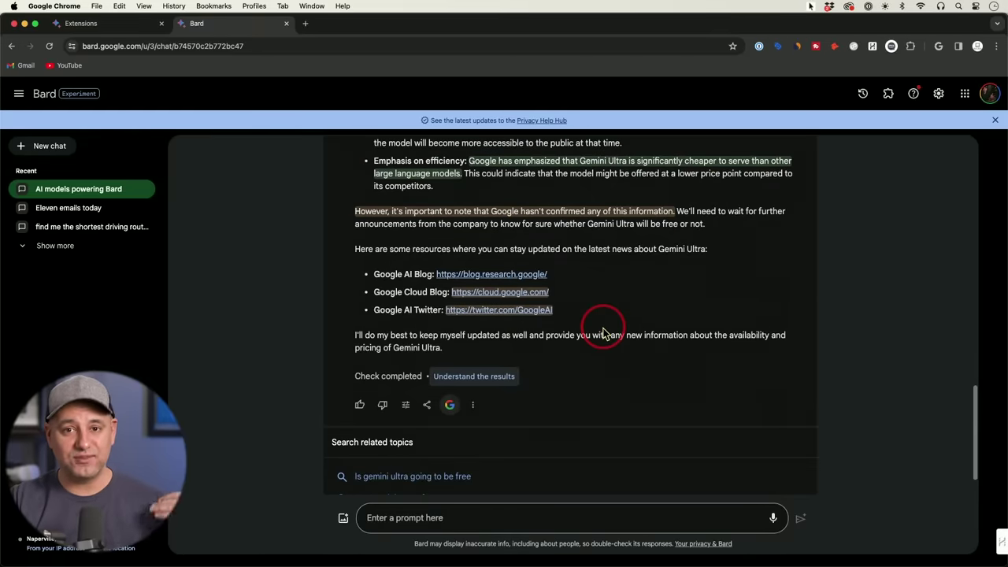
{"action": "scroll", "coordinate": [605, 330], "scroll_direction": "down", "scroll_amount": 2}
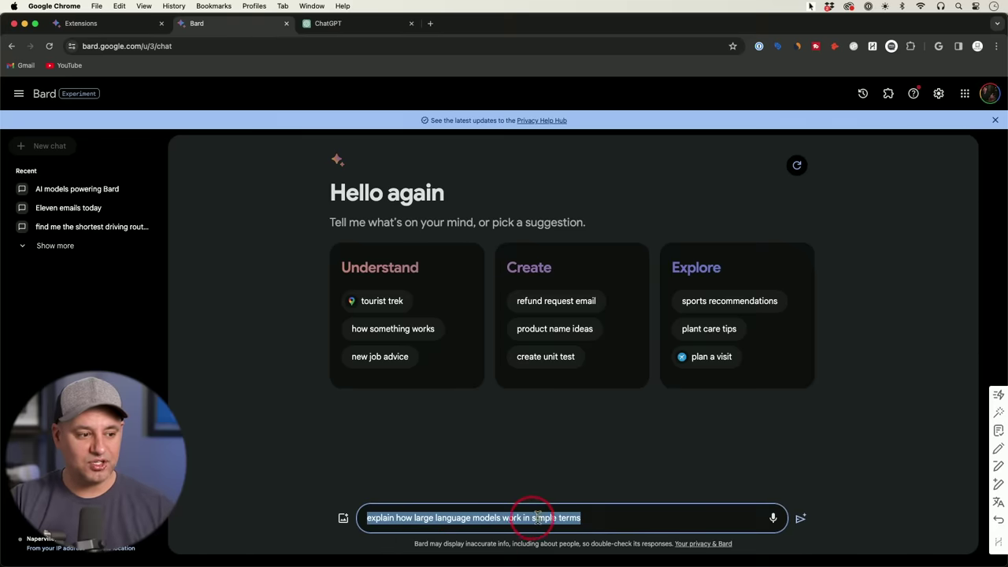
- Send 'explain how large language models work in simple terms' to Bard, then to ChatGPT
{"action": "left_click", "coordinate": [588, 518]}
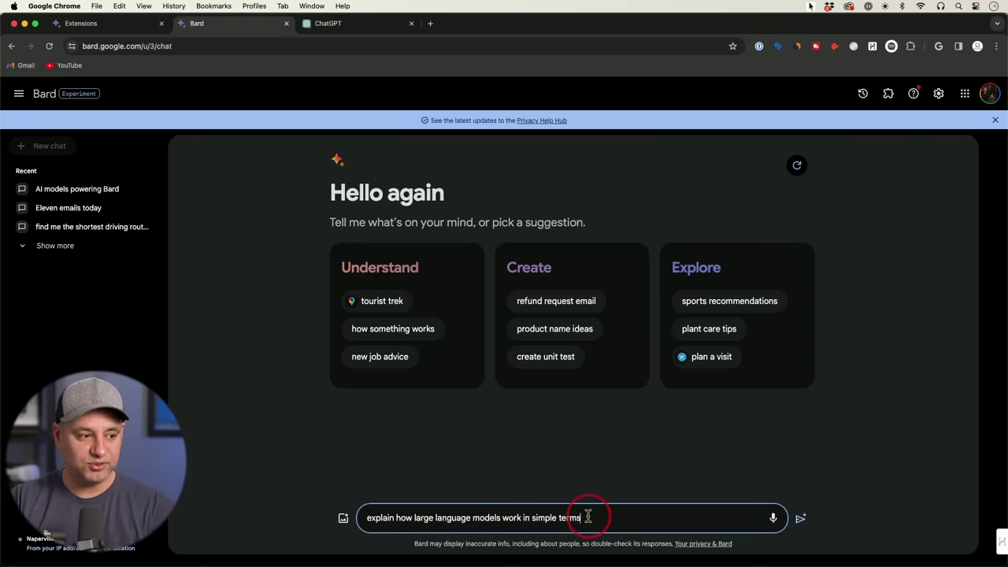
{"action": "key", "text": "Return"}
{"action": "left_click", "coordinate": [359, 24]}
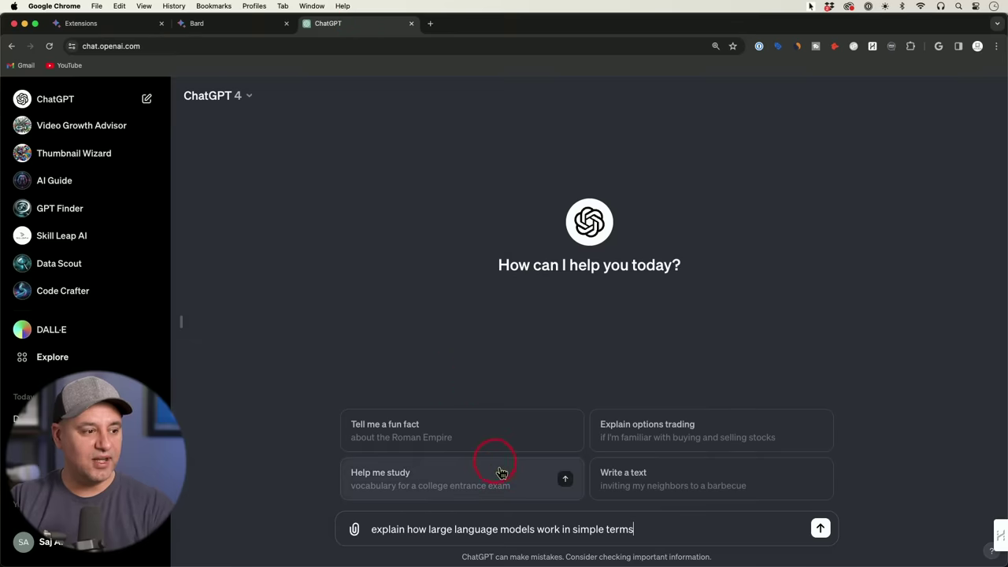
{"action": "key", "text": "Return"}
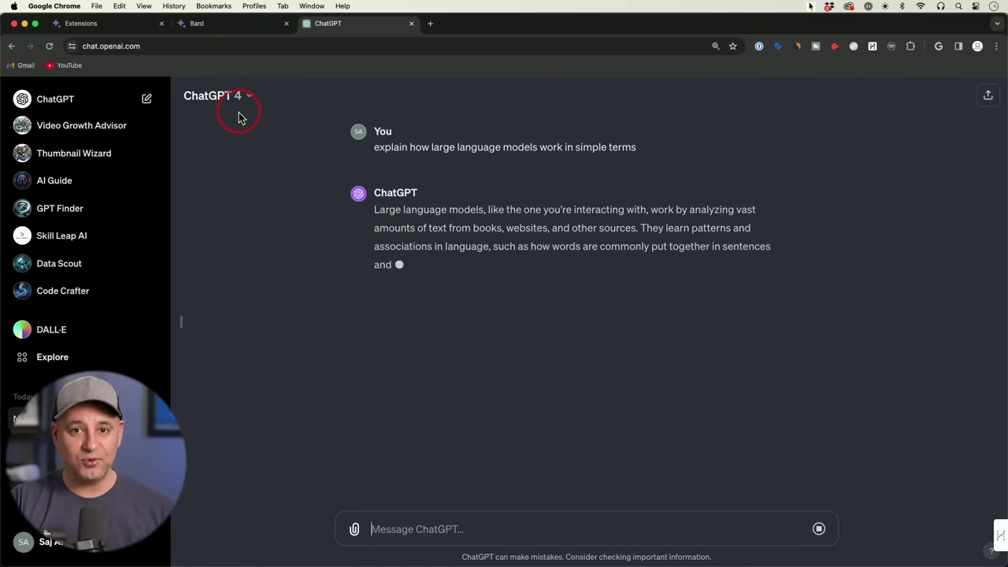
- Flip through Bard's Drafts 1–3 of the LLM explanation and compare with ChatGPT's answer
{"action": "left_click", "coordinate": [225, 23]}
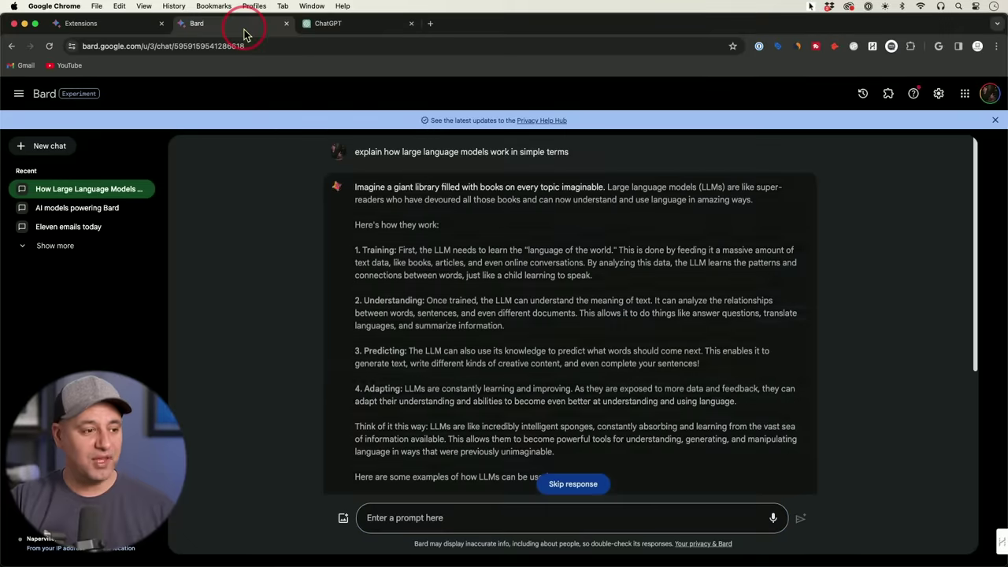
{"action": "scroll", "coordinate": [627, 331], "scroll_direction": "down", "scroll_amount": 1}
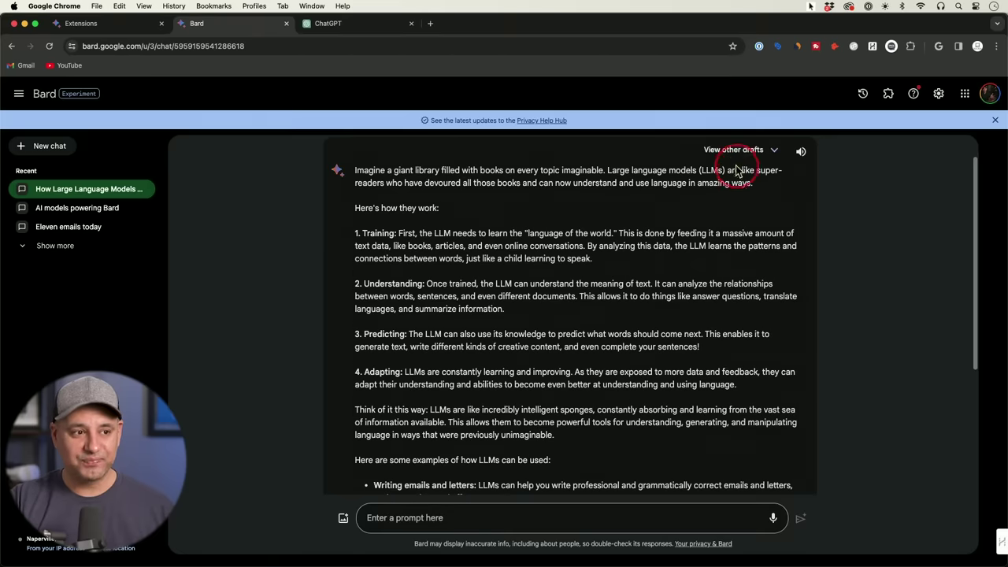
{"action": "left_click", "coordinate": [733, 151]}
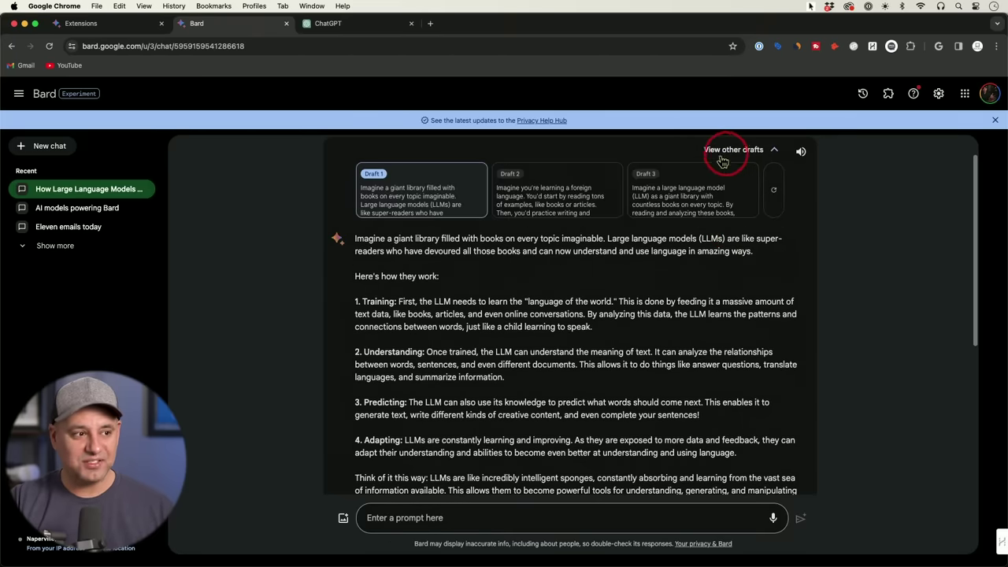
{"action": "left_click", "coordinate": [552, 191]}
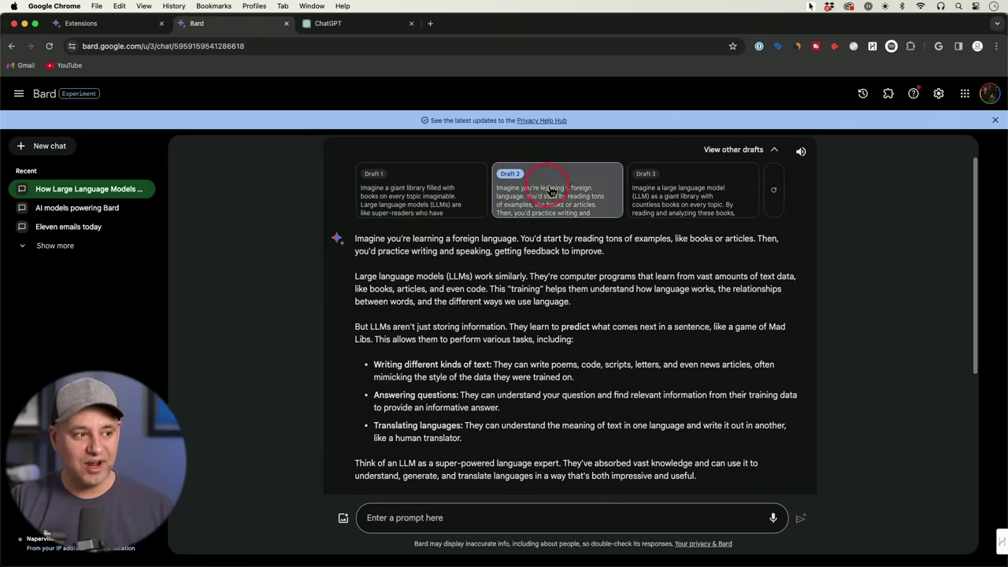
{"action": "left_click", "coordinate": [693, 189]}
{"action": "left_click", "coordinate": [450, 191]}
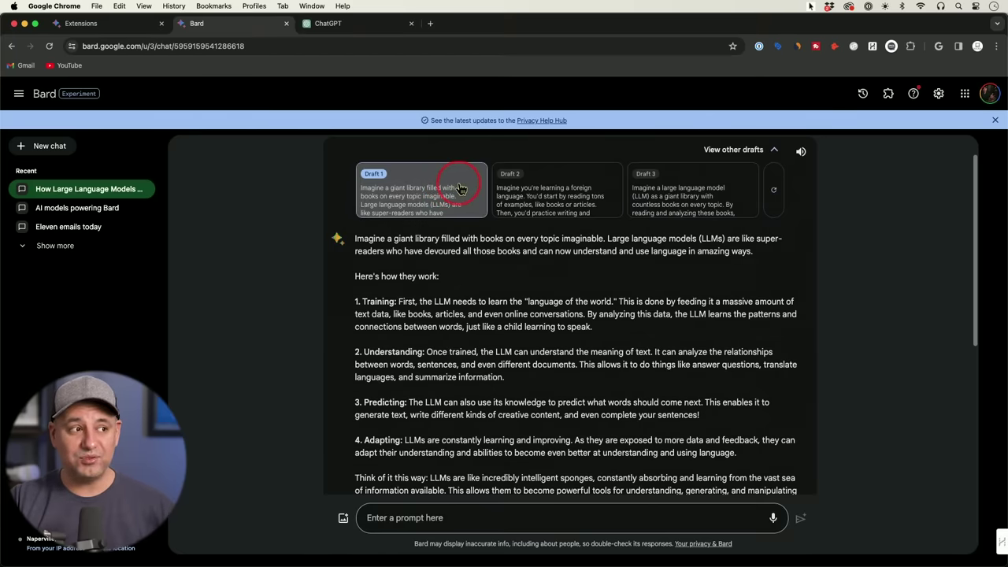
{"action": "left_click", "coordinate": [337, 30]}
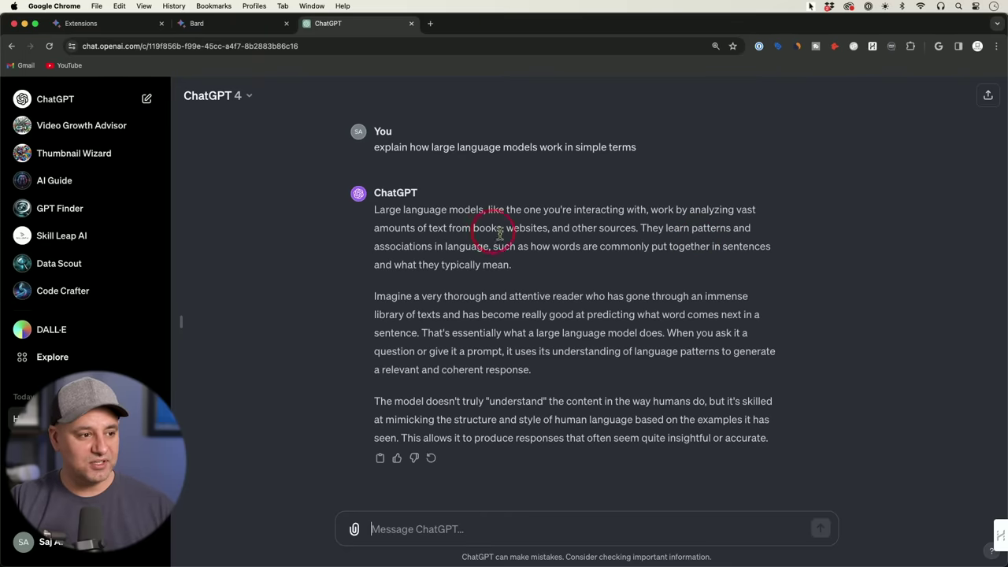
- Choose Bard's Draft 2, the foreign-language analogy, then return to ChatGPT
{"action": "left_click", "coordinate": [252, 24]}
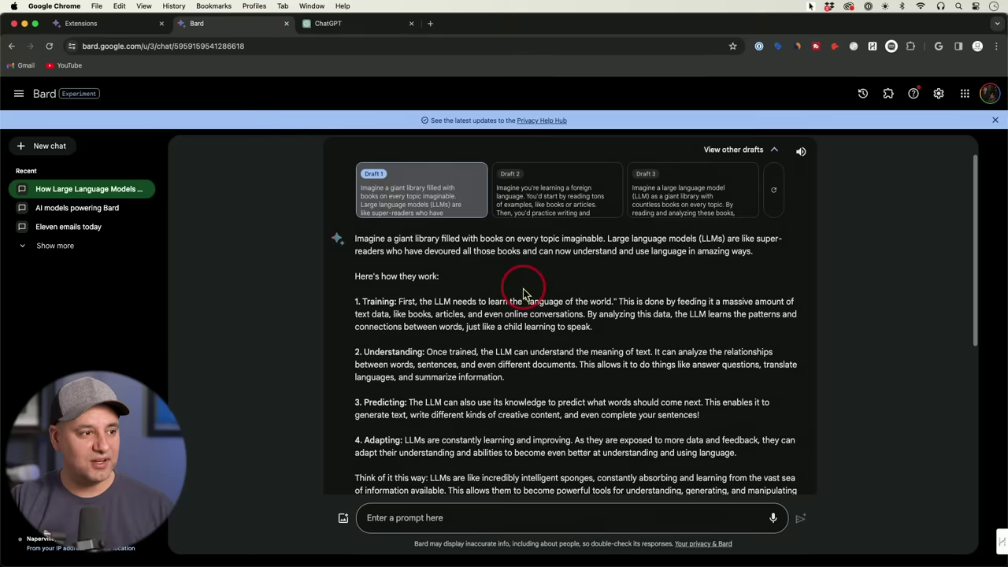
{"action": "left_click", "coordinate": [544, 200]}
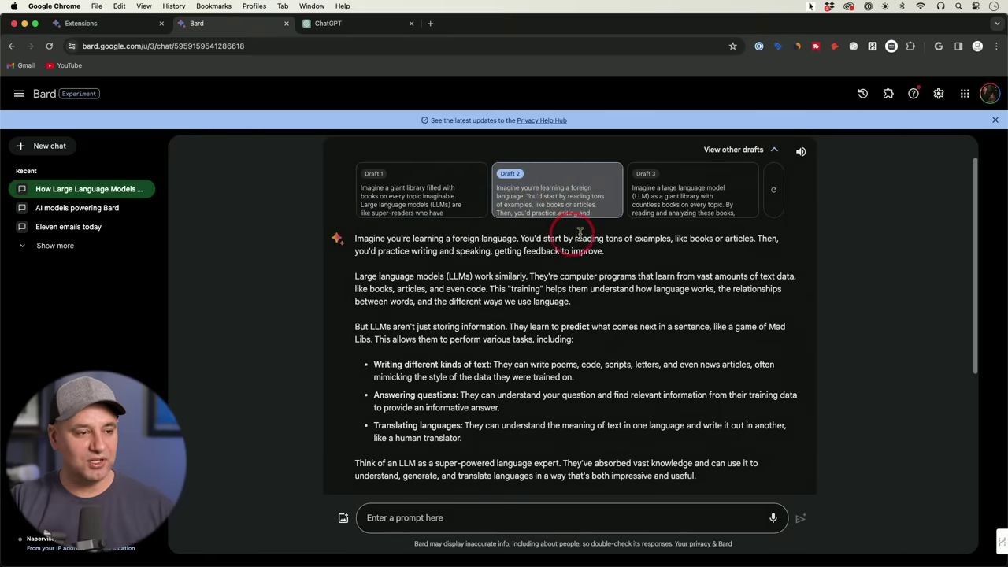
{"action": "scroll", "coordinate": [666, 268], "scroll_direction": "down", "scroll_amount": 1}
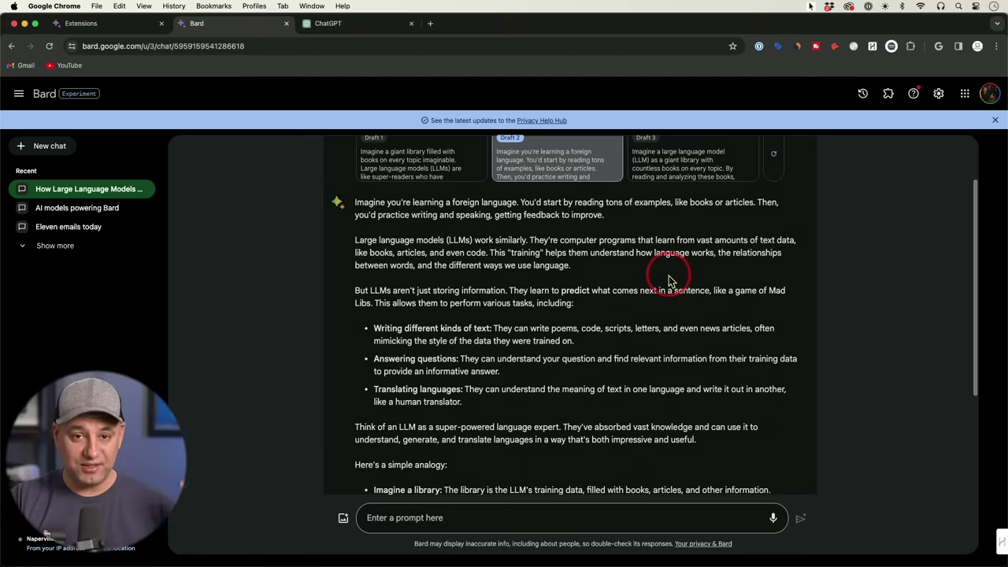
{"action": "scroll", "coordinate": [668, 280], "scroll_direction": "up", "scroll_amount": 1}
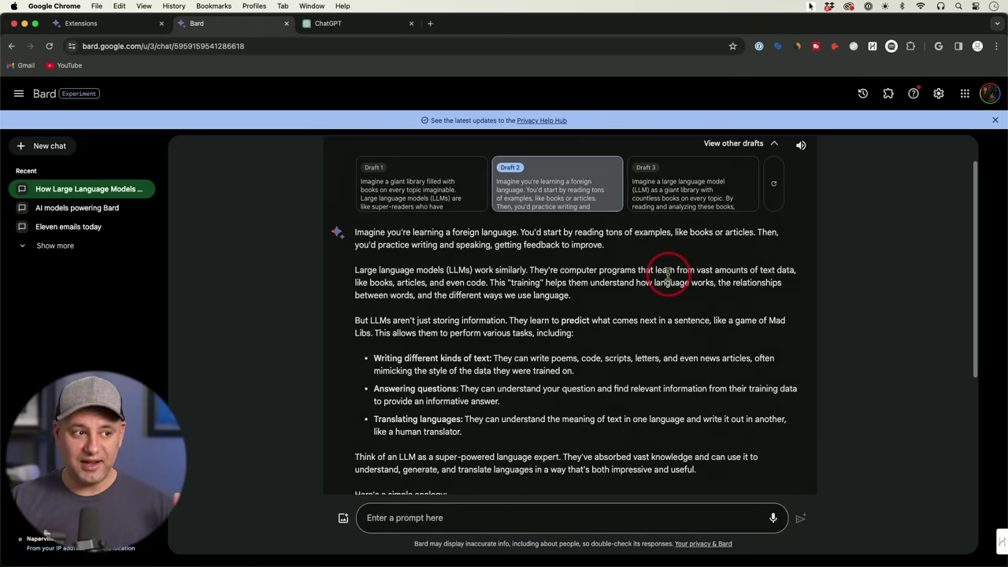
{"action": "left_click", "coordinate": [355, 23]}
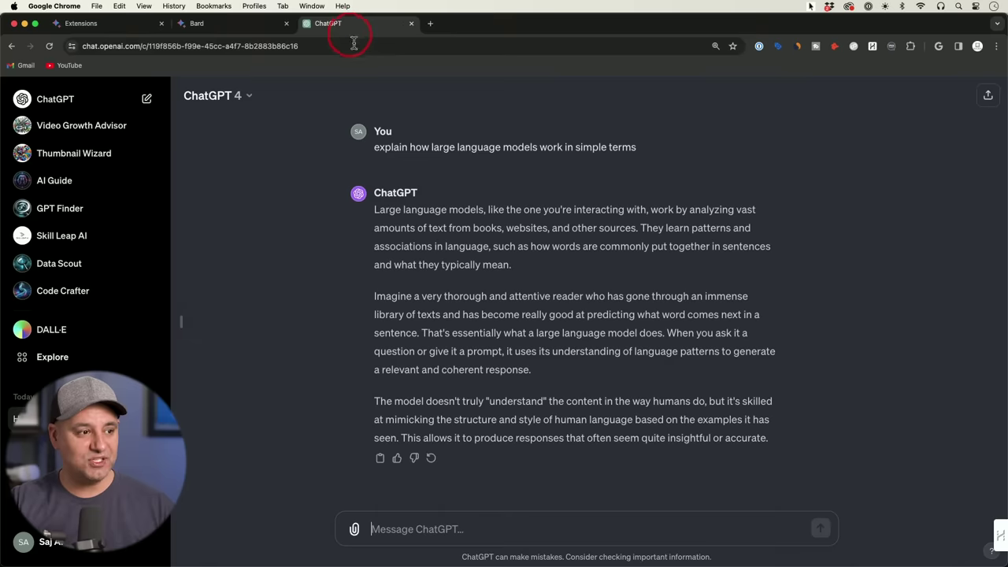
{"action": "left_click", "coordinate": [561, 397]}
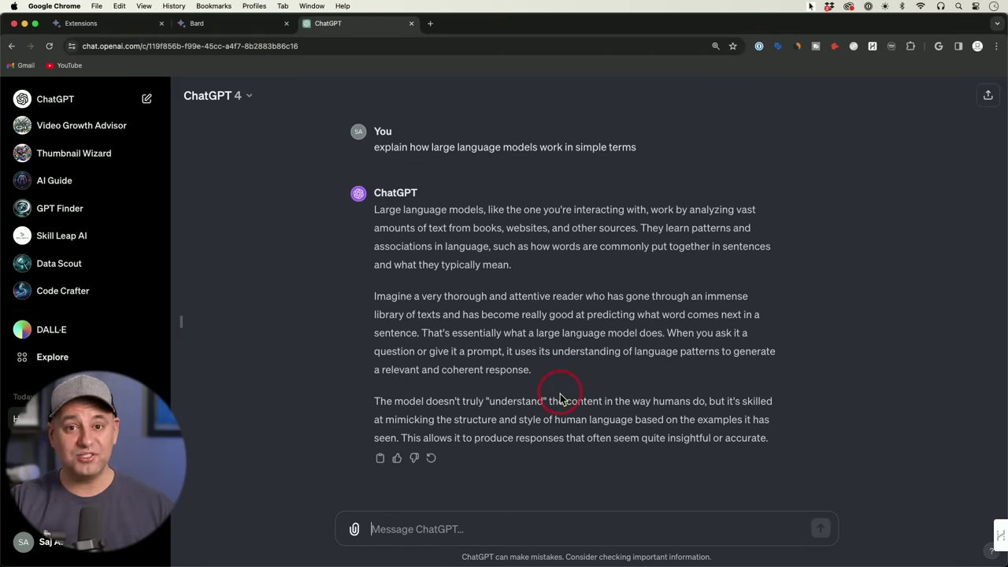
- Ask Bard 'give me 3 sources' for the LLM explanation, then return to ChatGPT
{"action": "left_click", "coordinate": [237, 24]}
{"action": "scroll", "coordinate": [579, 303], "scroll_direction": "down", "scroll_amount": 1}
{"action": "scroll", "coordinate": [579, 299], "scroll_direction": "down", "scroll_amount": 4}
{"action": "left_click", "coordinate": [472, 516]}
{"action": "type", "text": "give me 3 sources"}
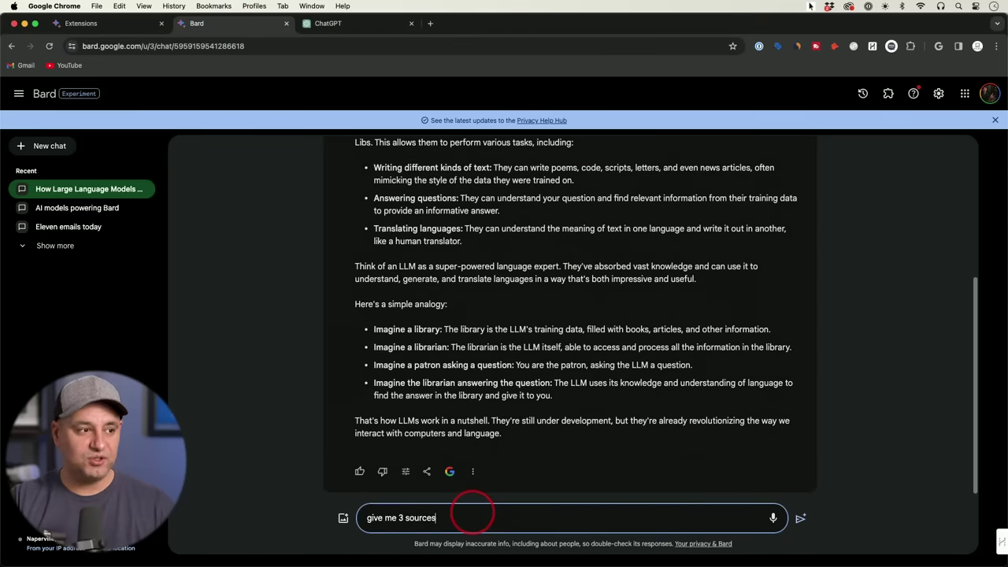
{"action": "key", "text": "Return"}
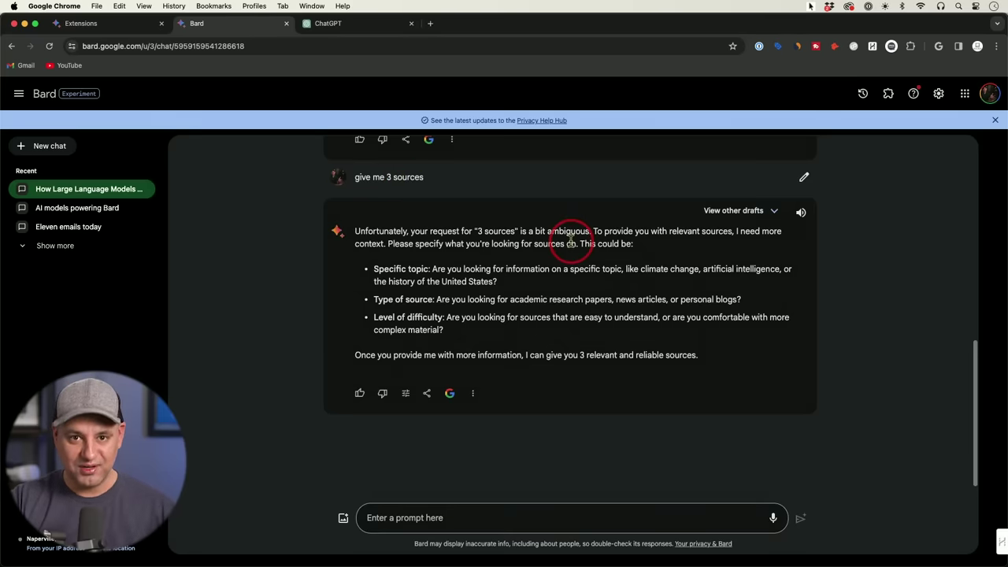
{"action": "left_click", "coordinate": [359, 23]}
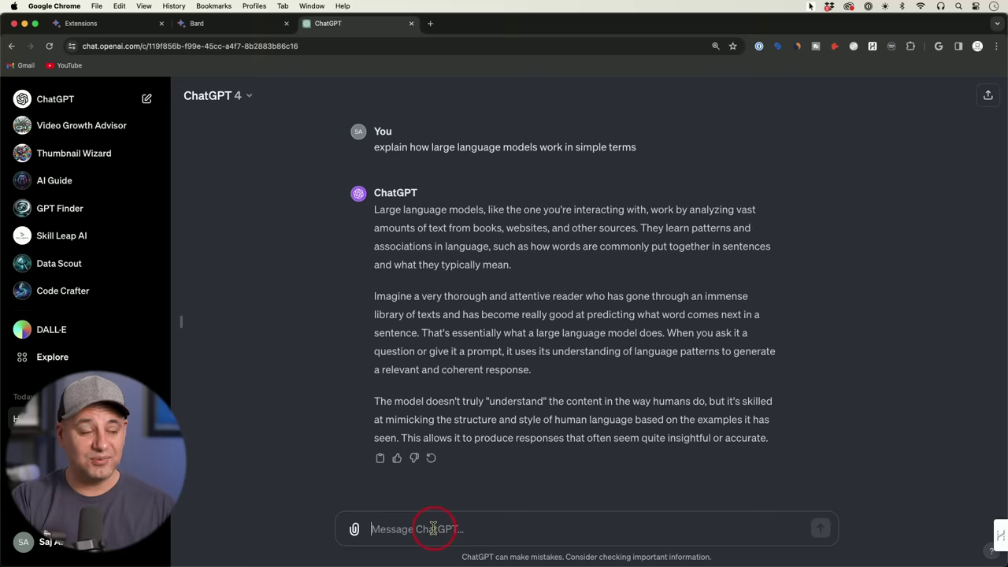
- Ask ChatGPT 'give me 3 sources', open its cited Wikipedia article, then return to Bard
{"action": "type", "text": "give me 3 sources"}
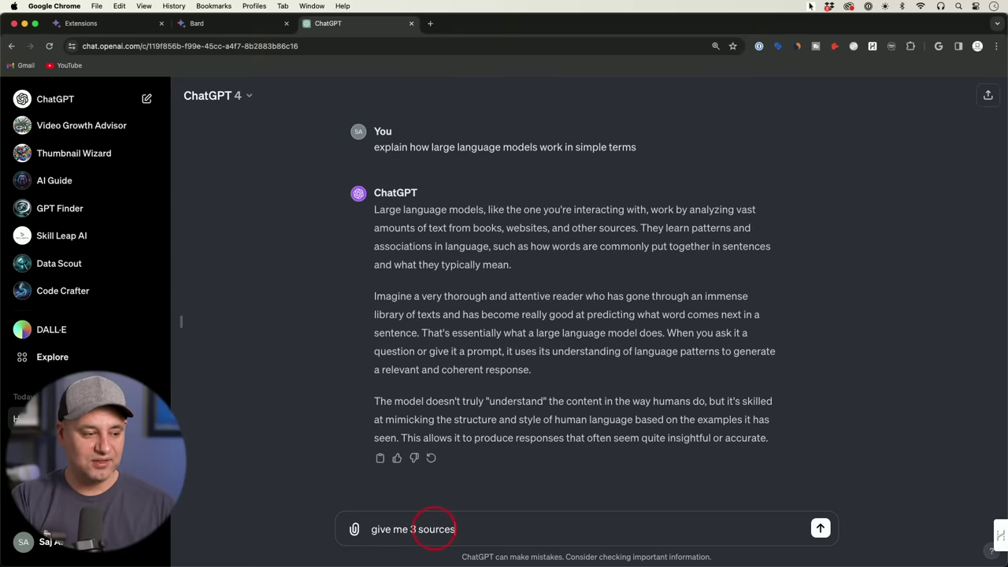
{"action": "key", "text": "Return"}
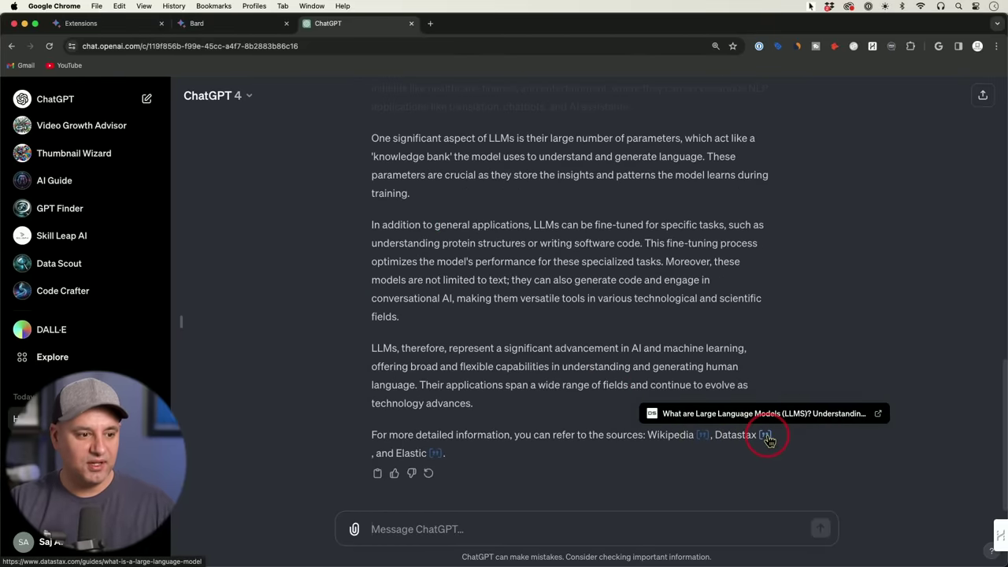
{"action": "left_click", "coordinate": [702, 436]}
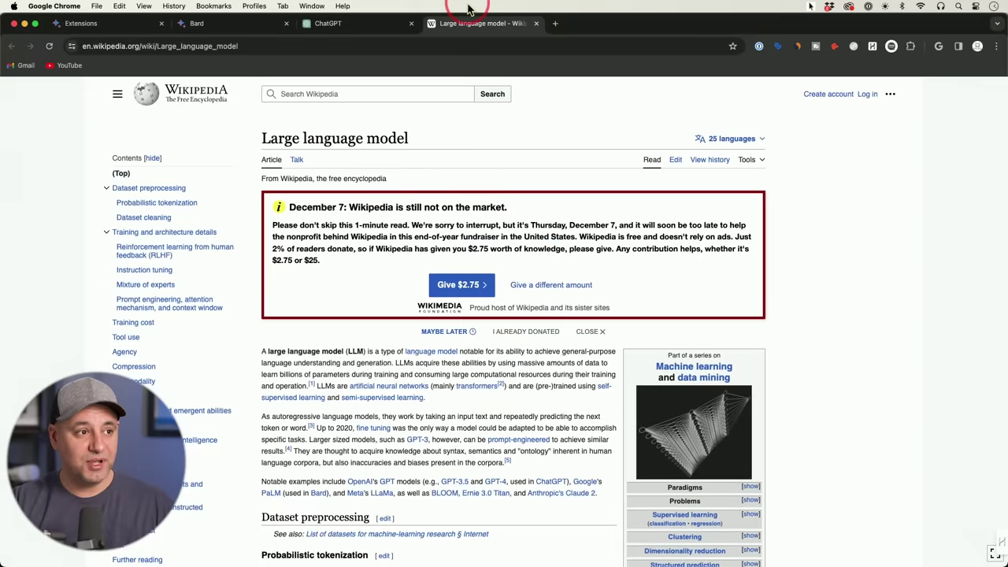
{"action": "left_click", "coordinate": [536, 23]}
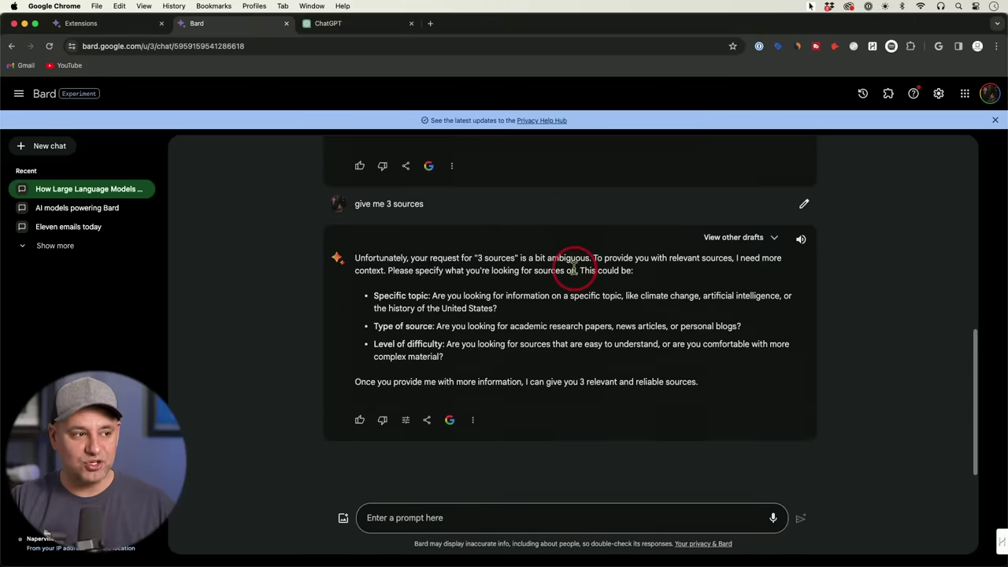
- Review Bard's ask-for-more-context reply and prepare the end-of-year sale email prompt in a fresh chat
{"action": "scroll", "coordinate": [574, 264], "scroll_direction": "up", "scroll_amount": 2}
{"action": "scroll", "coordinate": [439, 266], "scroll_direction": "down", "scroll_amount": 2}
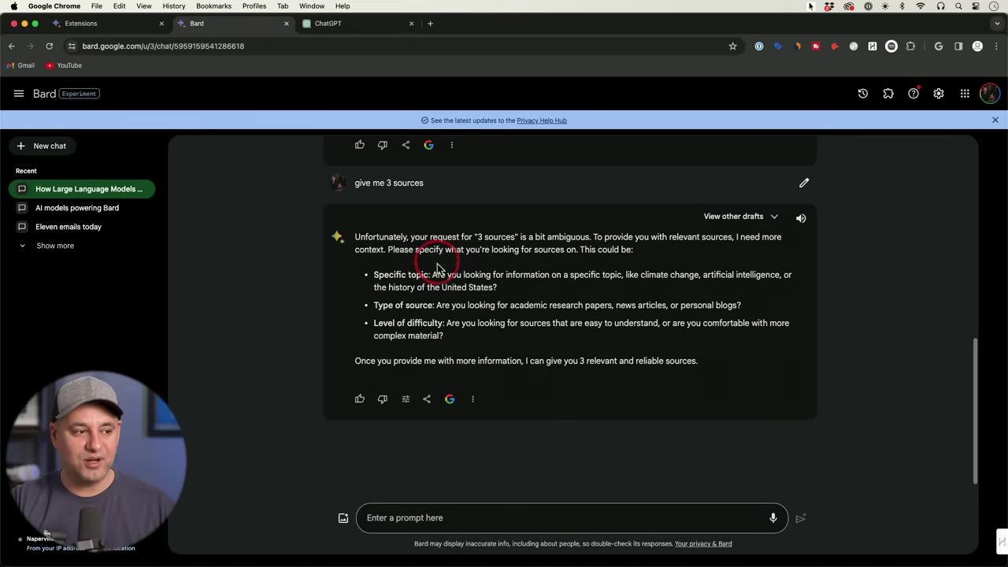
{"action": "left_click", "coordinate": [487, 278]}
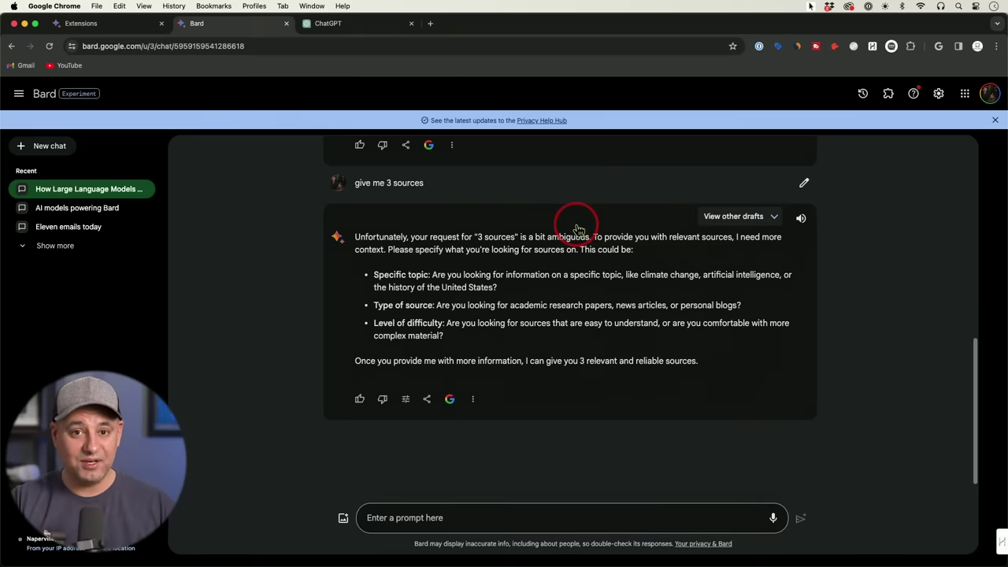
{"action": "scroll", "coordinate": [587, 252], "scroll_direction": "down", "scroll_amount": 1}
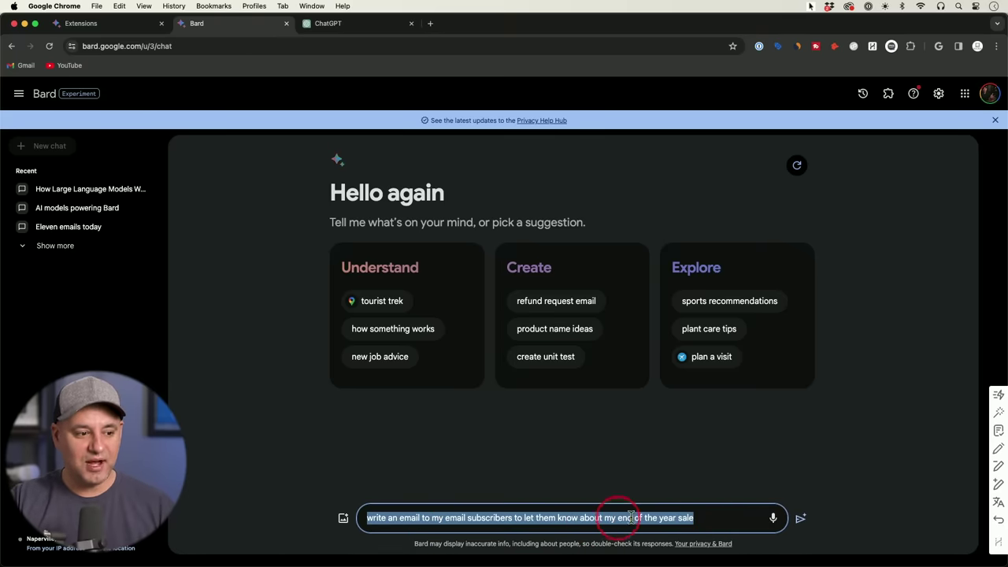
- Send the end-of-year sale email request to both Bard and ChatGPT
{"action": "left_click", "coordinate": [709, 515]}
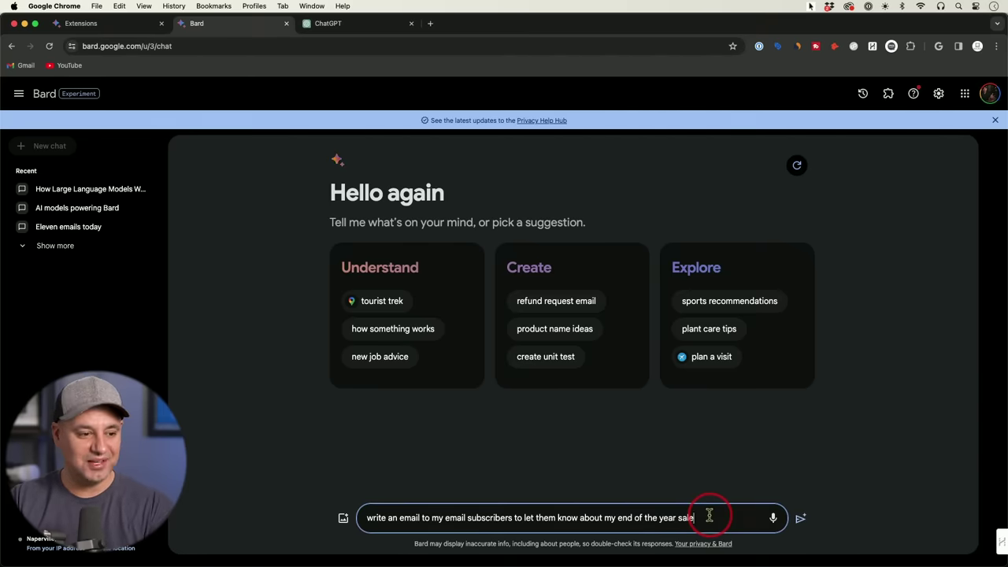
{"action": "key", "text": "Return"}
{"action": "left_click", "coordinate": [341, 28]}
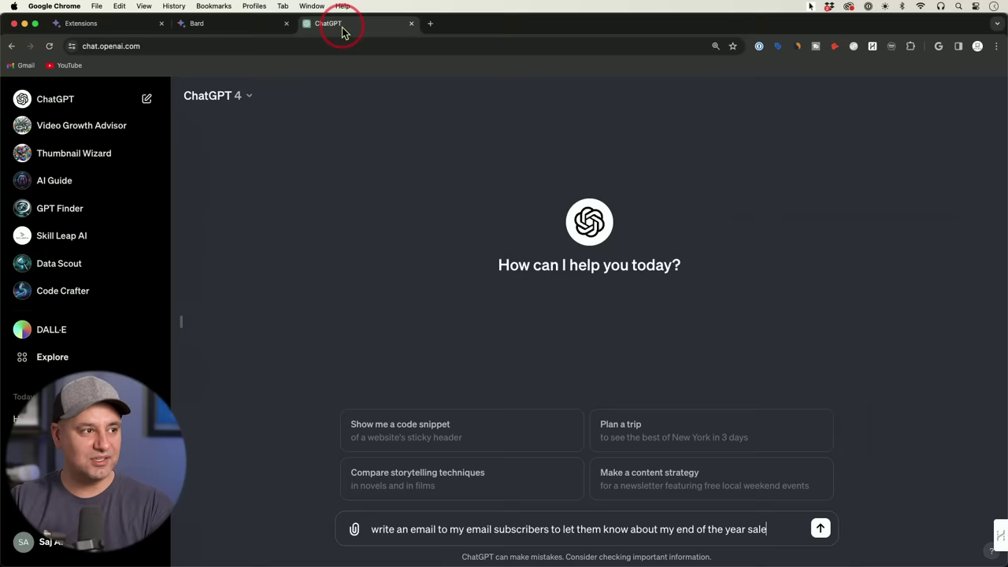
{"action": "left_click", "coordinate": [723, 516]}
{"action": "key", "text": "Return"}
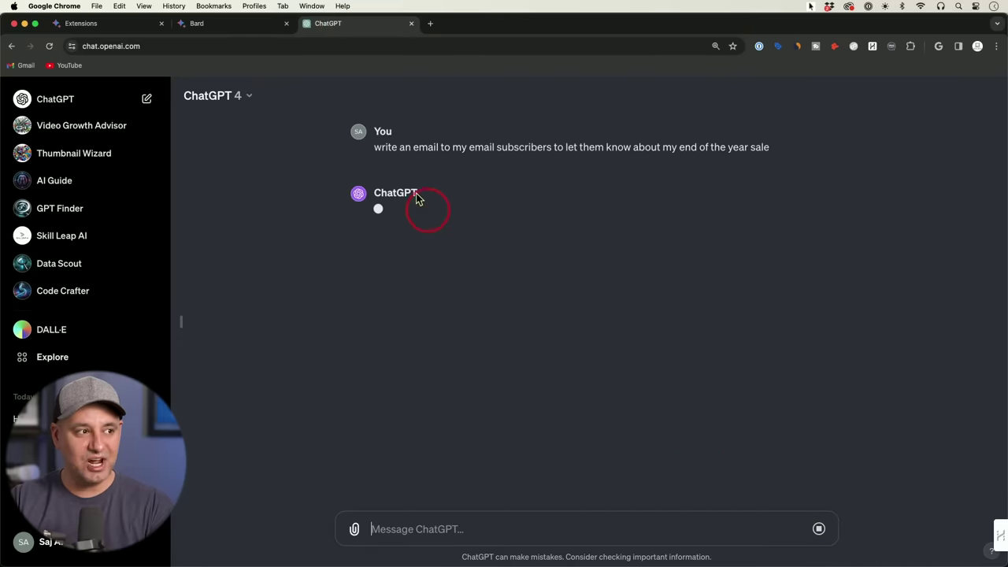
- Compare Bard's sale email with ChatGPT's 'Exclusive Year-End Sale Alert' email
{"action": "left_click", "coordinate": [245, 30]}
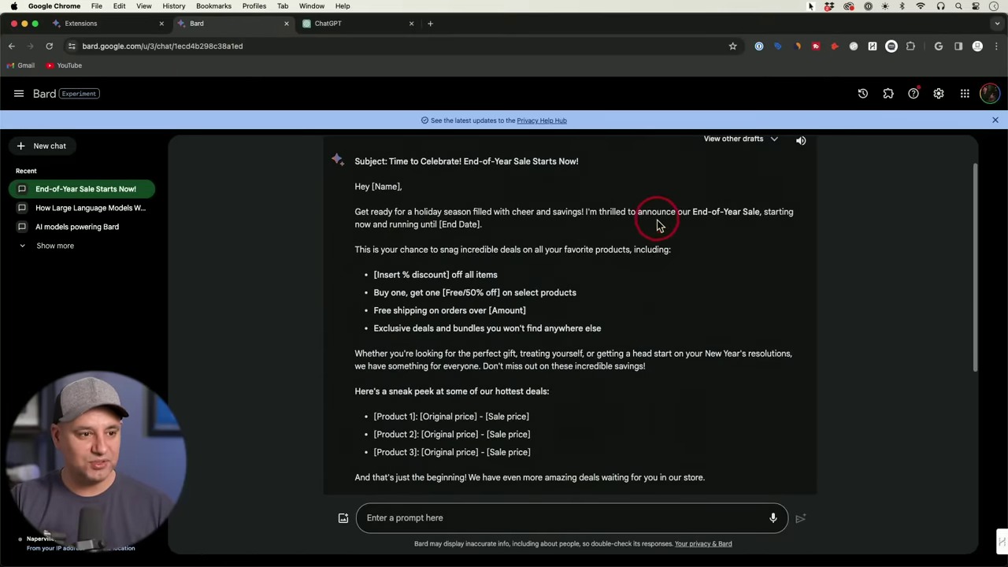
{"action": "scroll", "coordinate": [660, 225], "scroll_direction": "down", "scroll_amount": 1}
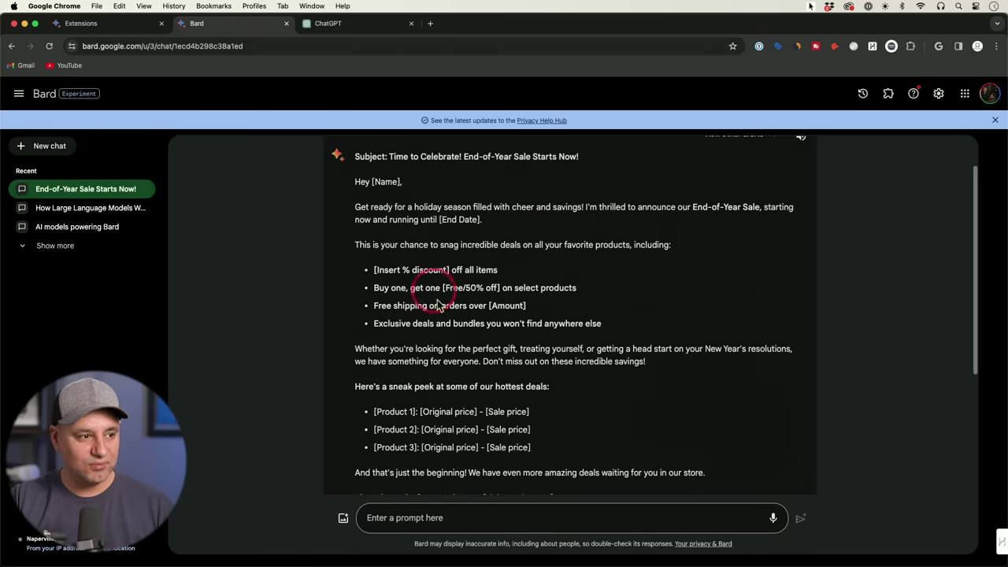
{"action": "left_click", "coordinate": [342, 39]}
{"action": "scroll", "coordinate": [515, 270], "scroll_direction": "down", "scroll_amount": 5}
{"action": "scroll", "coordinate": [518, 275], "scroll_direction": "up", "scroll_amount": 4}
{"action": "scroll", "coordinate": [513, 268], "scroll_direction": "up", "scroll_amount": 3}
{"action": "scroll", "coordinate": [513, 267], "scroll_direction": "up", "scroll_amount": 5}
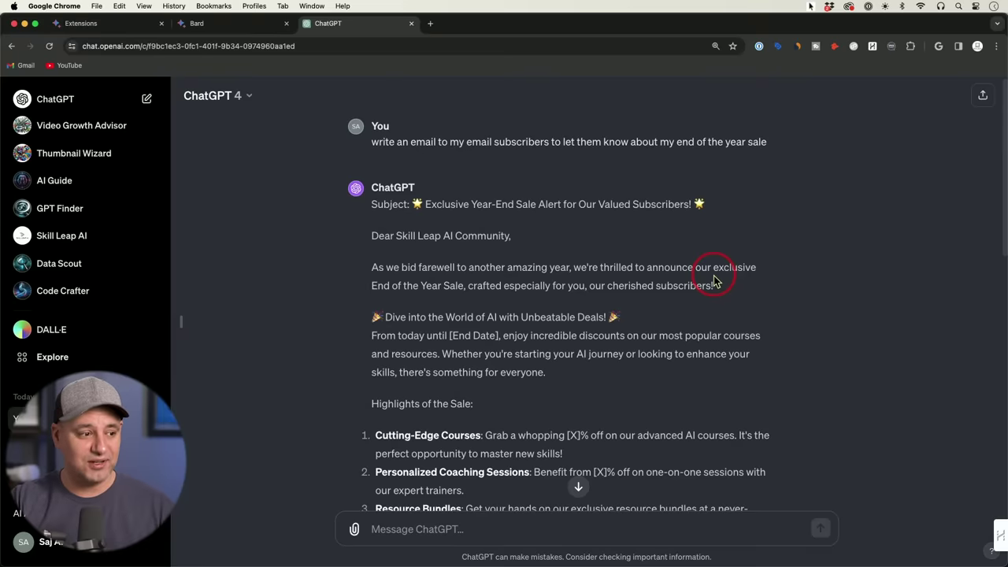
- Review ChatGPT's sale email down to its 'CEO, Skill Leap AI' sign-off line
{"action": "scroll", "coordinate": [714, 279], "scroll_direction": "down", "scroll_amount": 8}
{"action": "scroll", "coordinate": [682, 252], "scroll_direction": "down", "scroll_amount": 2}
{"action": "scroll", "coordinate": [679, 252], "scroll_direction": "down", "scroll_amount": 1}
{"action": "scroll", "coordinate": [679, 254], "scroll_direction": "down", "scroll_amount": 1}
{"action": "scroll", "coordinate": [678, 254], "scroll_direction": "down", "scroll_amount": 2}
{"action": "scroll", "coordinate": [579, 329], "scroll_direction": "up", "scroll_amount": 3}
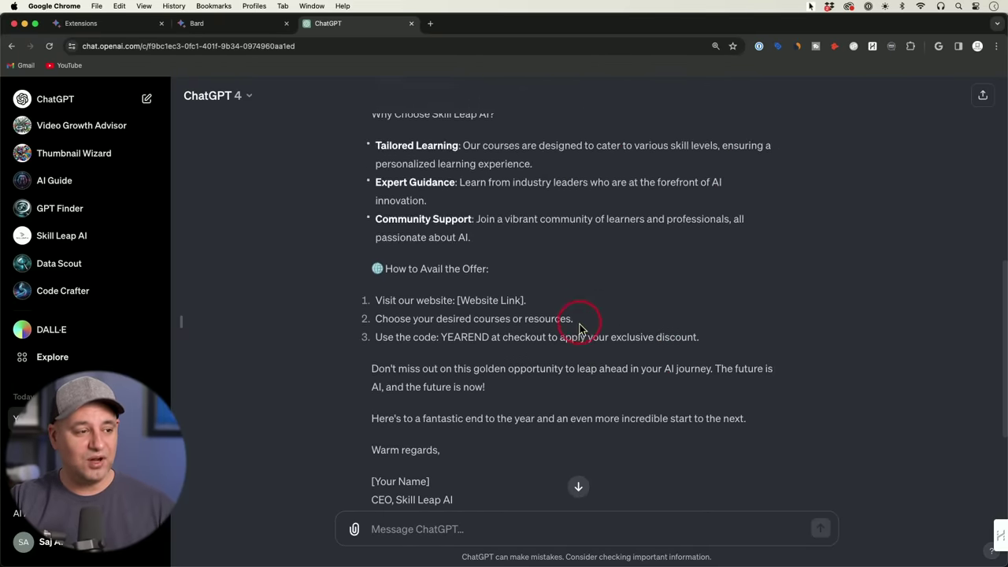
{"action": "scroll", "coordinate": [581, 326], "scroll_direction": "down", "scroll_amount": 2}
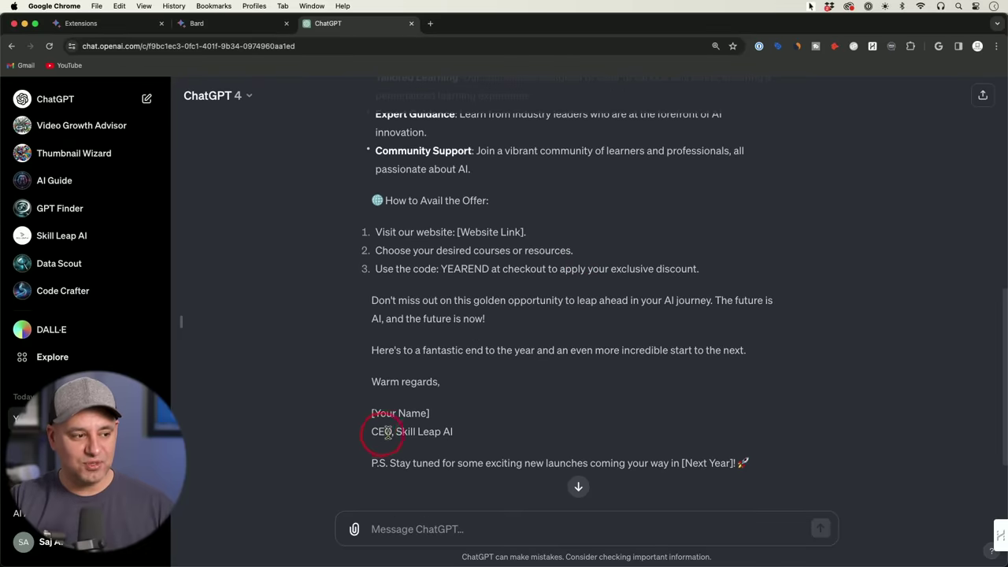
{"action": "left_click_drag", "start_coordinate": [371, 439], "coordinate": [494, 439]}
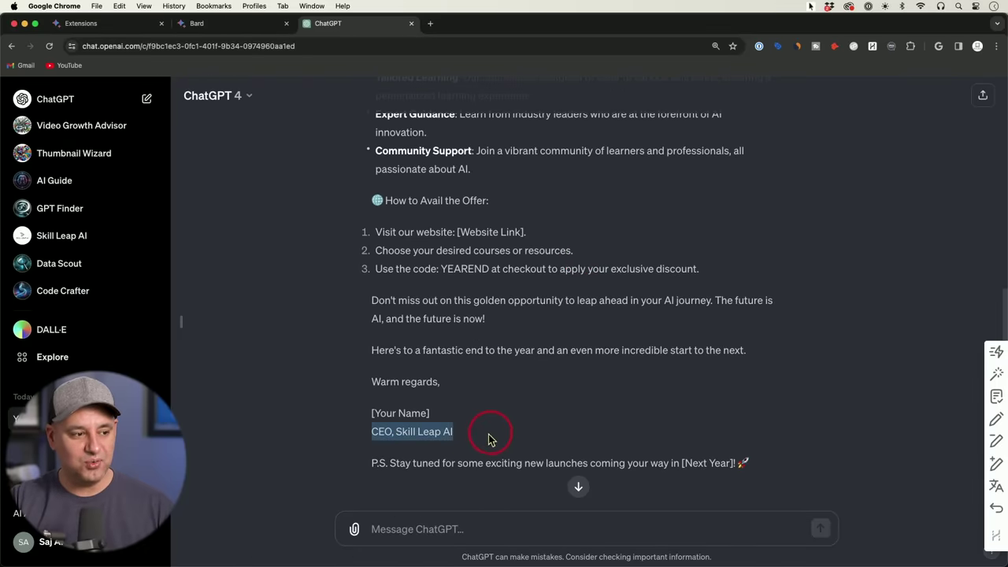
- Return to Bard's End-of-Year Sale email to compare it with ChatGPT's
{"action": "scroll", "coordinate": [425, 433], "scroll_direction": "up", "scroll_amount": 3}
{"action": "scroll", "coordinate": [450, 434], "scroll_direction": "up", "scroll_amount": 1}
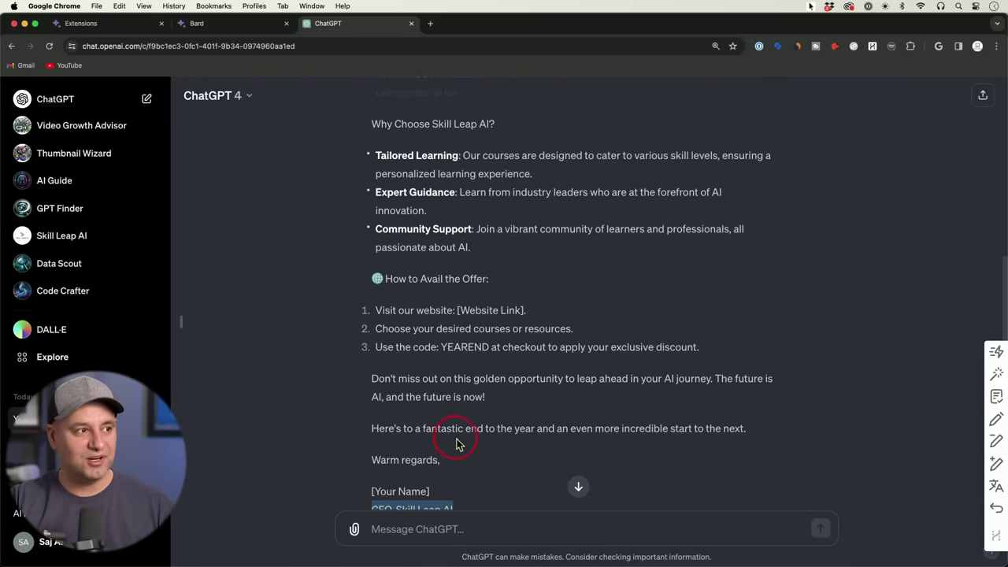
{"action": "left_click", "coordinate": [230, 24]}
{"action": "scroll", "coordinate": [536, 315], "scroll_direction": "down", "scroll_amount": 5}
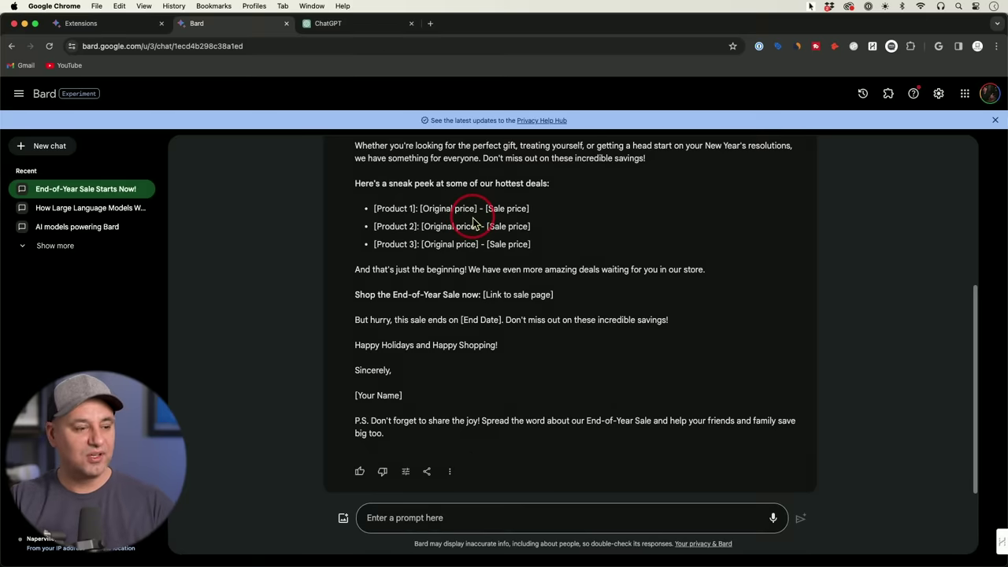
- Send Bard the pasted request for a factual sales-event email without promotional language
{"action": "left_click", "coordinate": [386, 518]}
{"action": "type", "text": "Write a factual and concise email about an upcoming sales event, including details about the date, time, location, special offers, and additional discounts for subscribers, without using promotional language."}
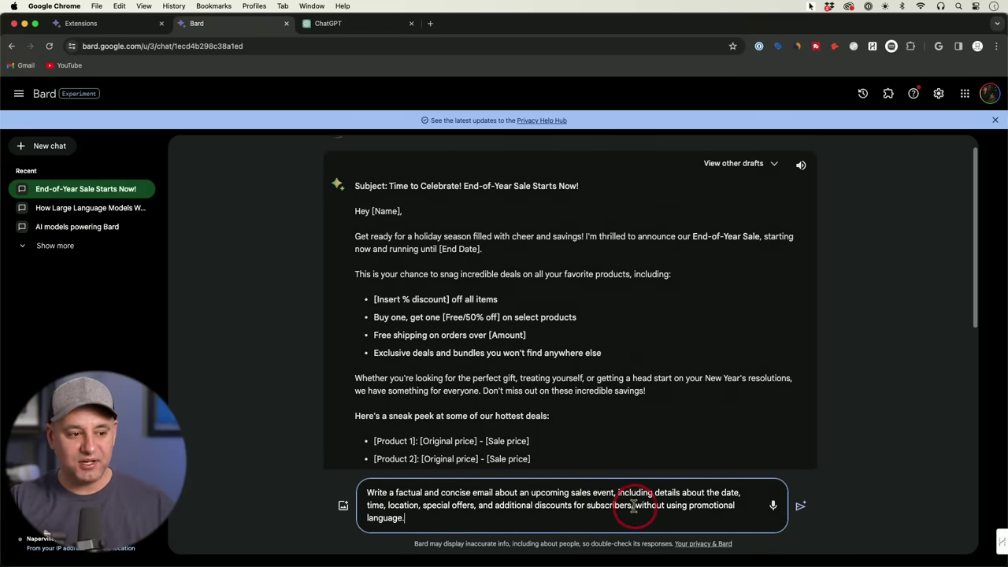
{"action": "left_click_drag", "start_coordinate": [636, 505], "coordinate": [678, 520]}
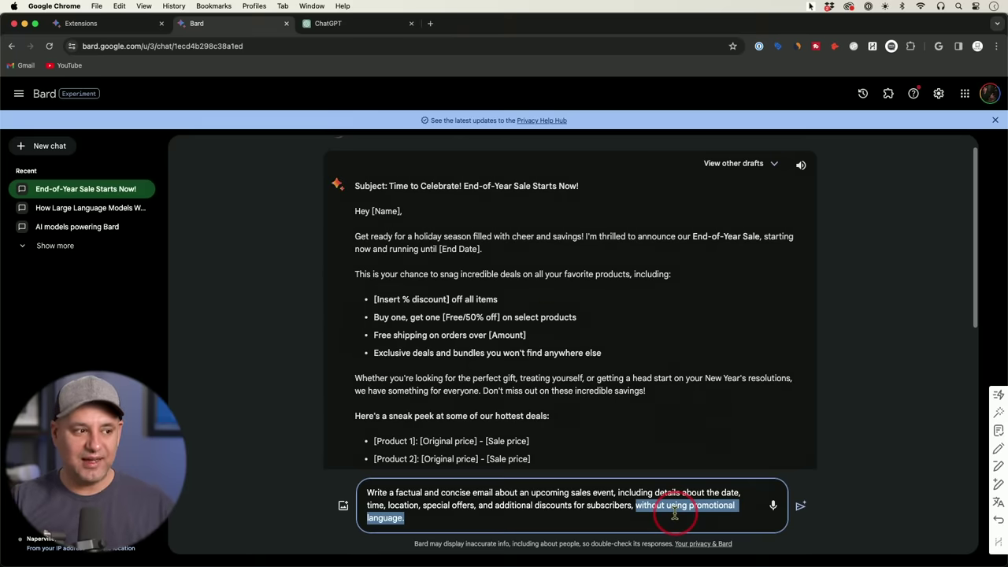
{"action": "scroll", "coordinate": [430, 275], "scroll_direction": "down", "scroll_amount": 1}
{"action": "scroll", "coordinate": [430, 276], "scroll_direction": "down", "scroll_amount": 1}
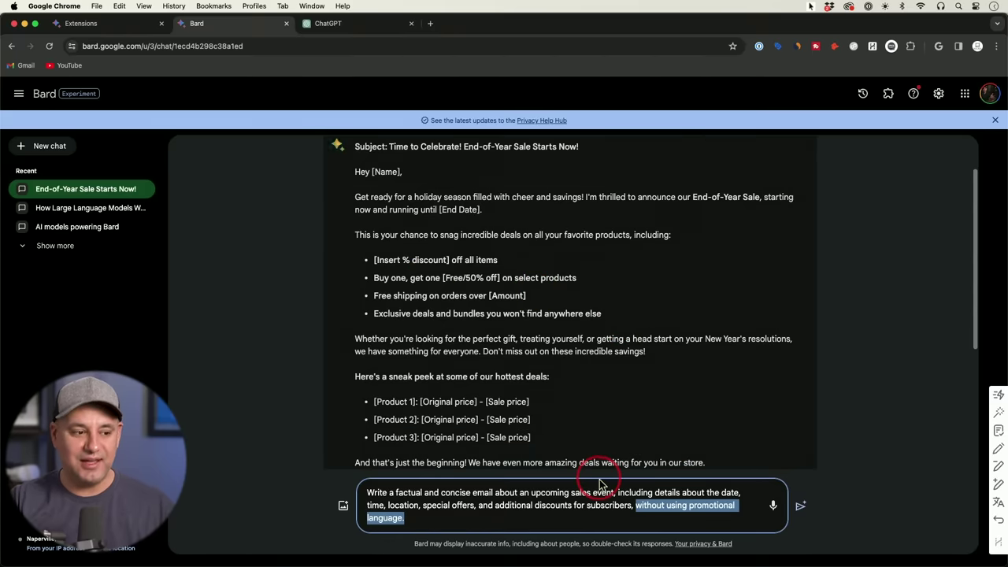
{"action": "left_click", "coordinate": [491, 520]}
{"action": "key", "text": "Return"}
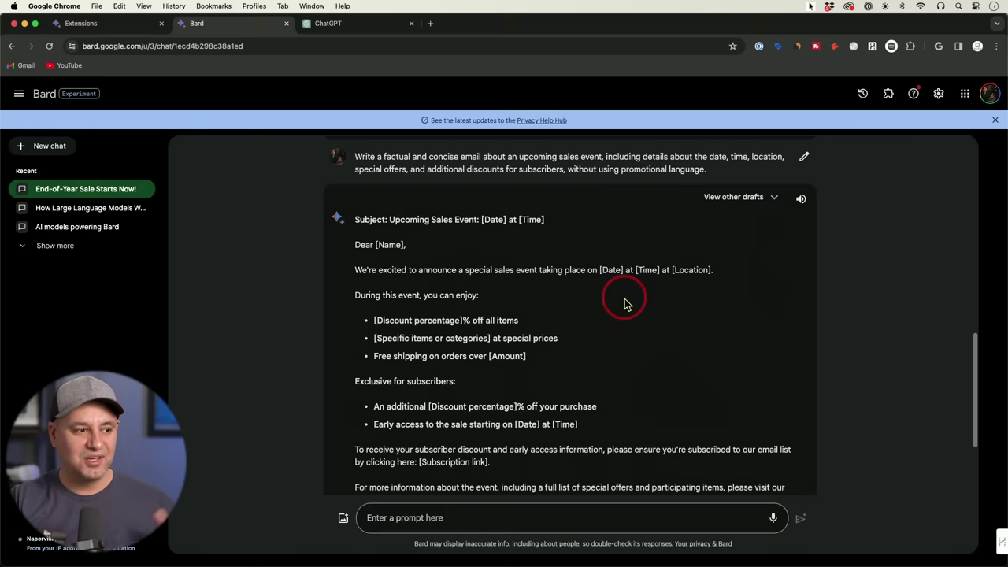
- Read through Bard's reply titled 'Upcoming Sales Event: [Date] at [Time]'
{"action": "scroll", "coordinate": [625, 304], "scroll_direction": "up", "scroll_amount": 3}
{"action": "scroll", "coordinate": [625, 304], "scroll_direction": "up", "scroll_amount": 3}
{"action": "scroll", "coordinate": [625, 304], "scroll_direction": "up", "scroll_amount": 3}
{"action": "scroll", "coordinate": [624, 304], "scroll_direction": "up", "scroll_amount": 3}
{"action": "scroll", "coordinate": [625, 304], "scroll_direction": "up", "scroll_amount": 1}
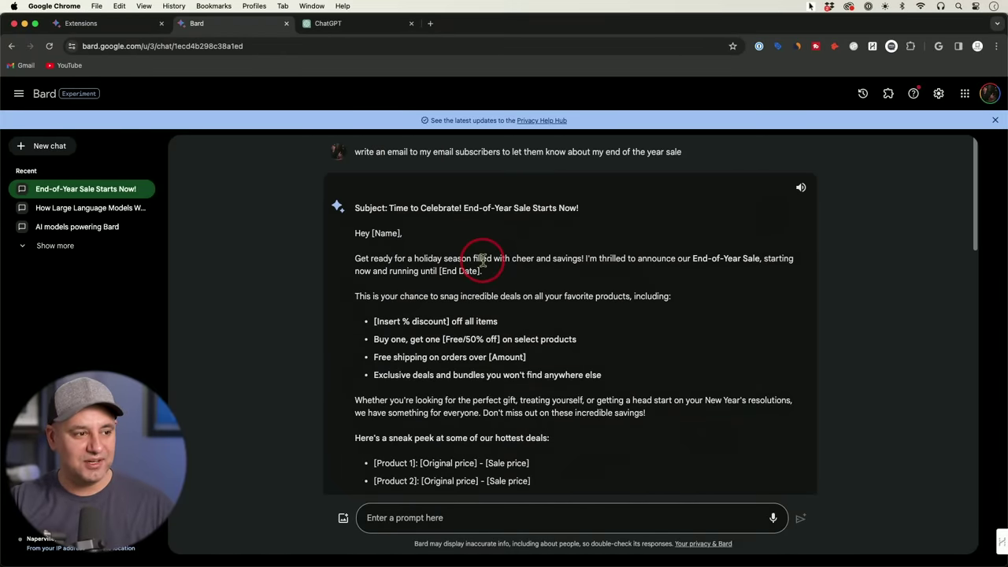
{"action": "scroll", "coordinate": [540, 268], "scroll_direction": "down", "scroll_amount": 5}
{"action": "scroll", "coordinate": [540, 266], "scroll_direction": "down", "scroll_amount": 5}
{"action": "scroll", "coordinate": [540, 265], "scroll_direction": "down", "scroll_amount": 3}
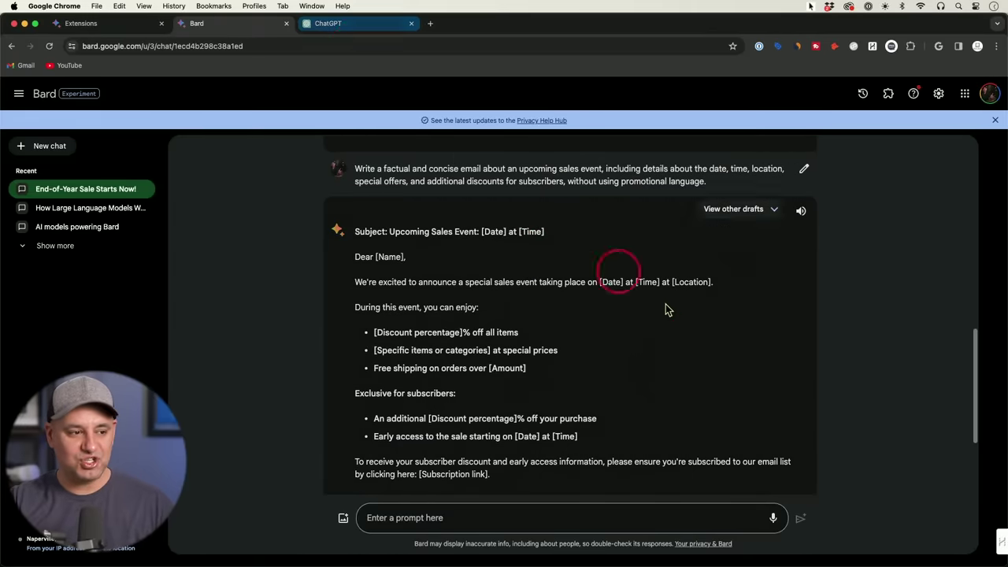
{"action": "scroll", "coordinate": [678, 313], "scroll_direction": "down", "scroll_amount": 3}
{"action": "scroll", "coordinate": [573, 353], "scroll_direction": "up", "scroll_amount": 5}
{"action": "scroll", "coordinate": [572, 354], "scroll_direction": "down", "scroll_amount": 4}
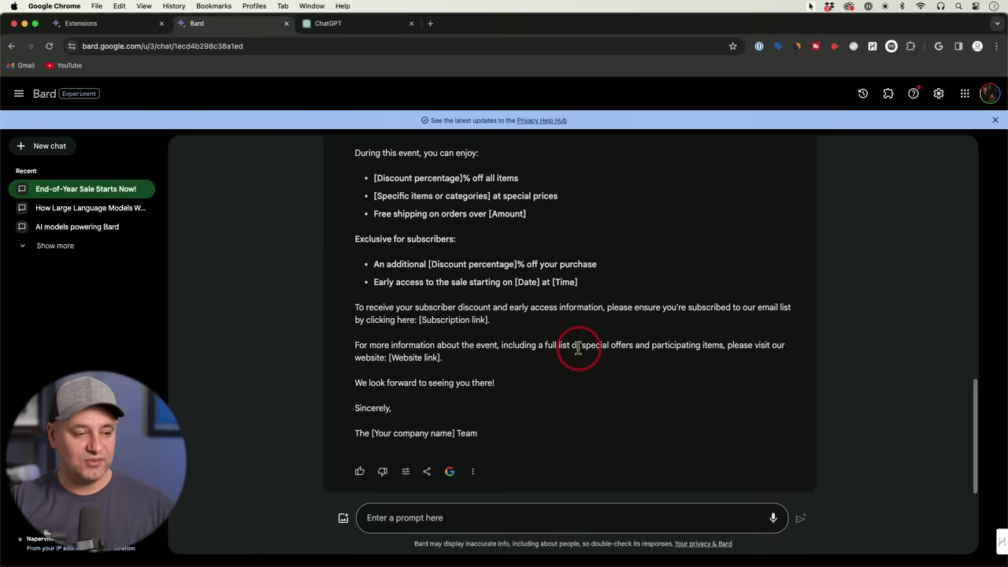
- Rewrite the factual email as Simpler, producing 'Sale Event: [Date] at [Time]'
{"action": "scroll", "coordinate": [580, 351], "scroll_direction": "up", "scroll_amount": 1}
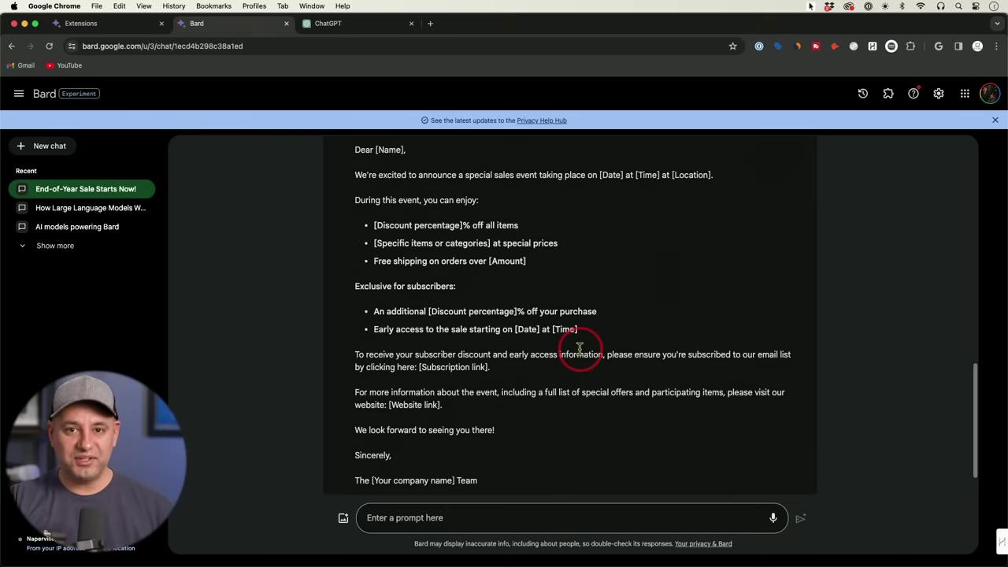
{"action": "scroll", "coordinate": [587, 354], "scroll_direction": "up", "scroll_amount": 3}
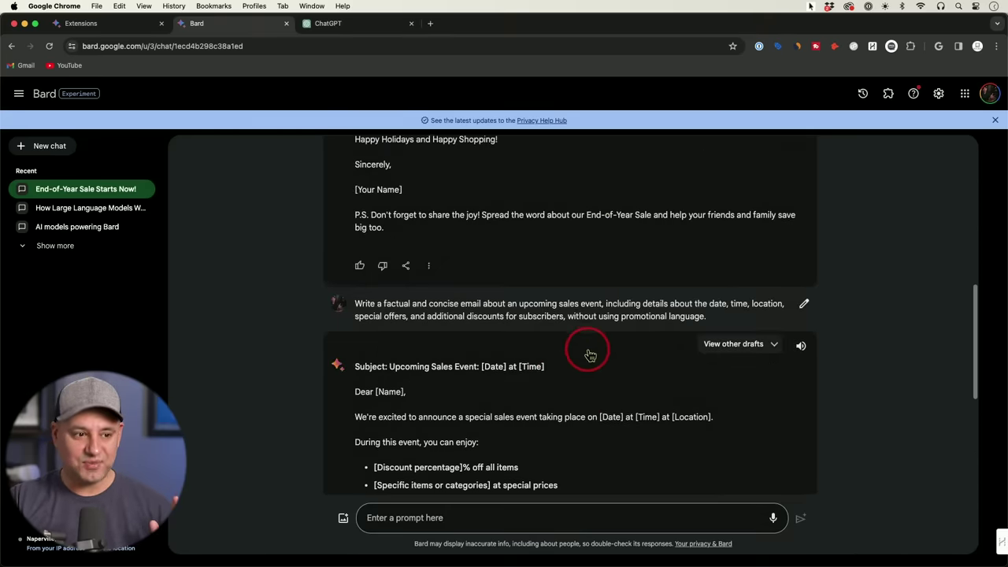
{"action": "scroll", "coordinate": [590, 355], "scroll_direction": "down", "scroll_amount": 1}
{"action": "scroll", "coordinate": [575, 355], "scroll_direction": "down", "scroll_amount": 3}
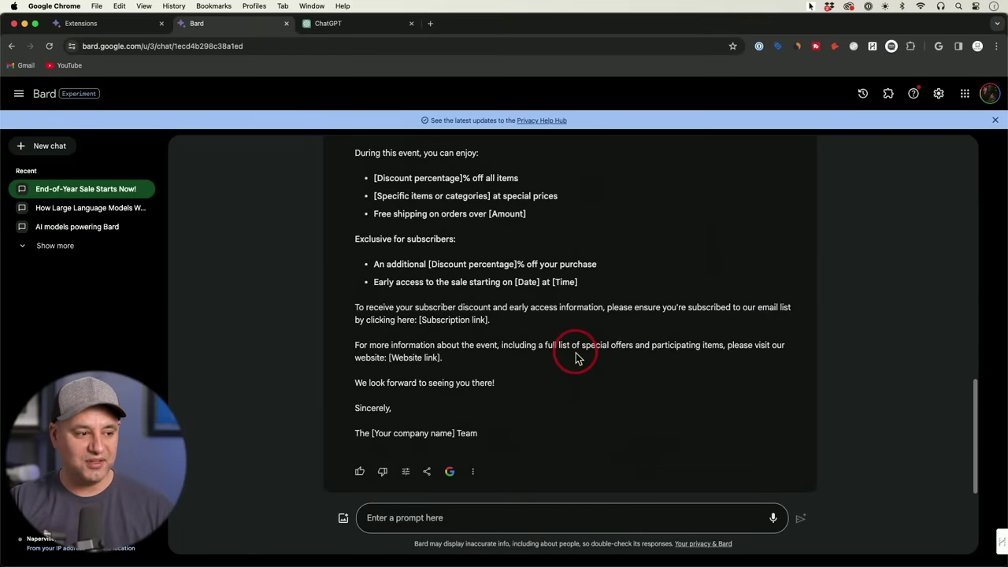
{"action": "left_click", "coordinate": [407, 473]}
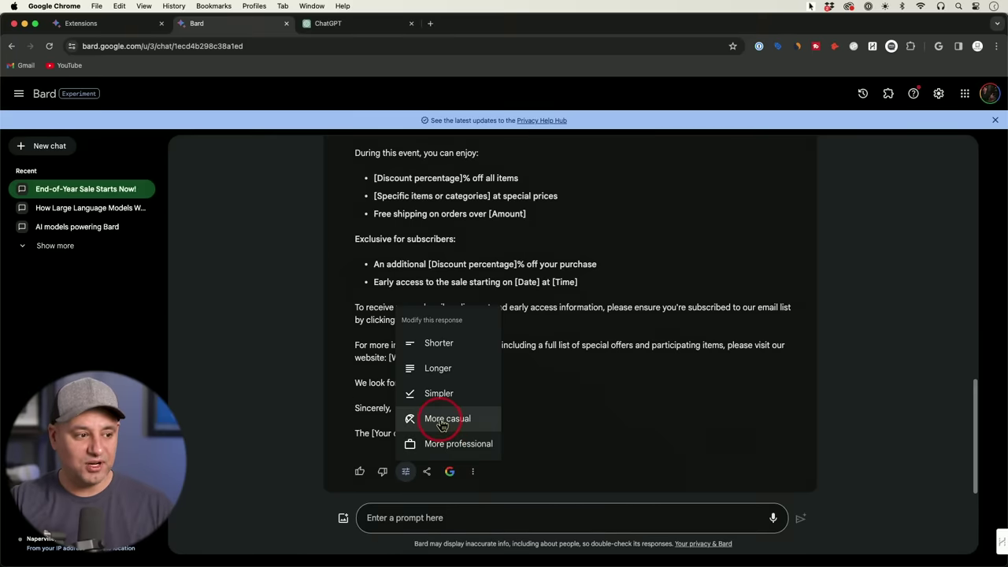
{"action": "left_click", "coordinate": [438, 394]}
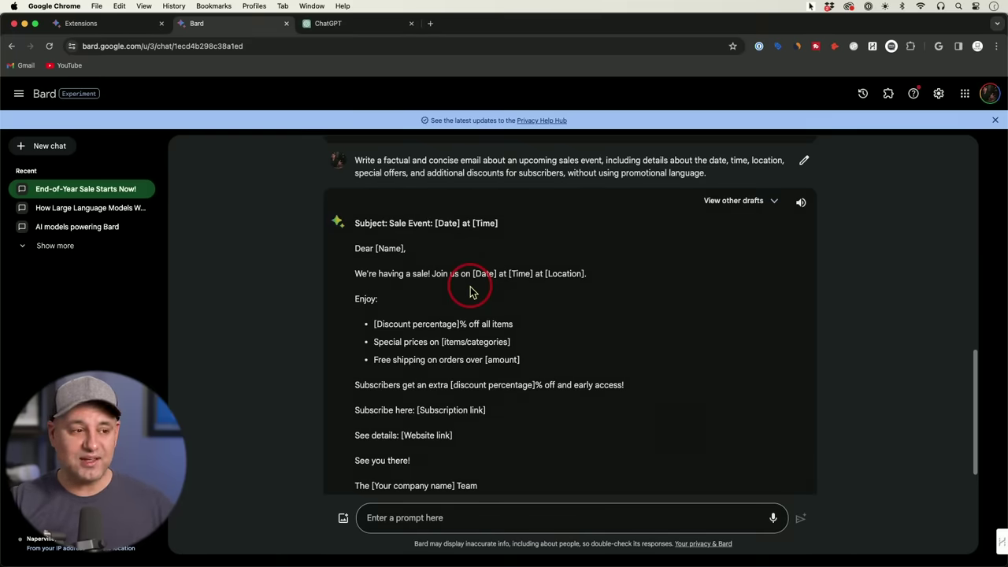
- Review the simplified sale email, highlighting its 'We're having a sale!' line
{"action": "scroll", "coordinate": [547, 308], "scroll_direction": "down", "scroll_amount": 1}
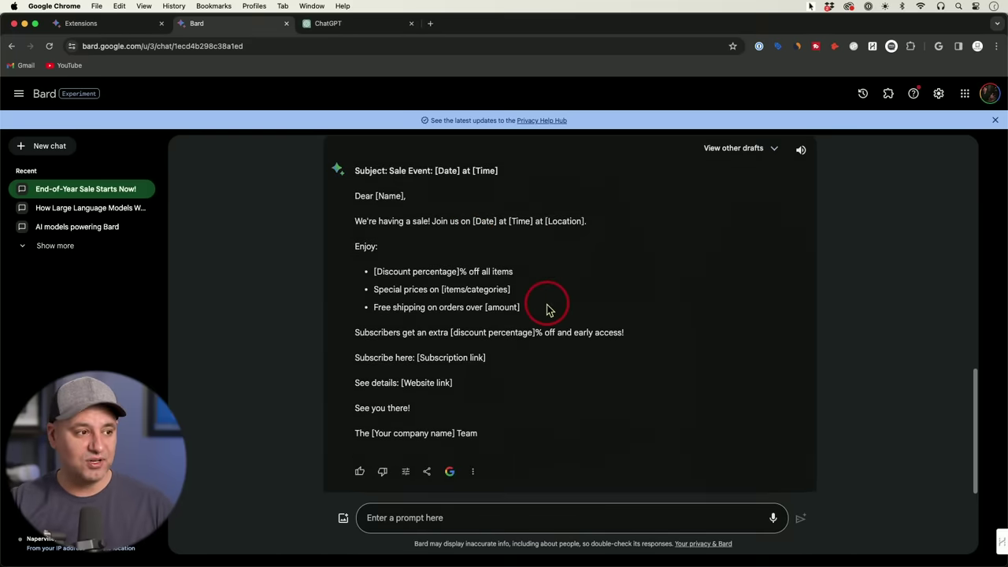
{"action": "scroll", "coordinate": [549, 309], "scroll_direction": "up", "scroll_amount": 1}
{"action": "scroll", "coordinate": [545, 304], "scroll_direction": "down", "scroll_amount": 1}
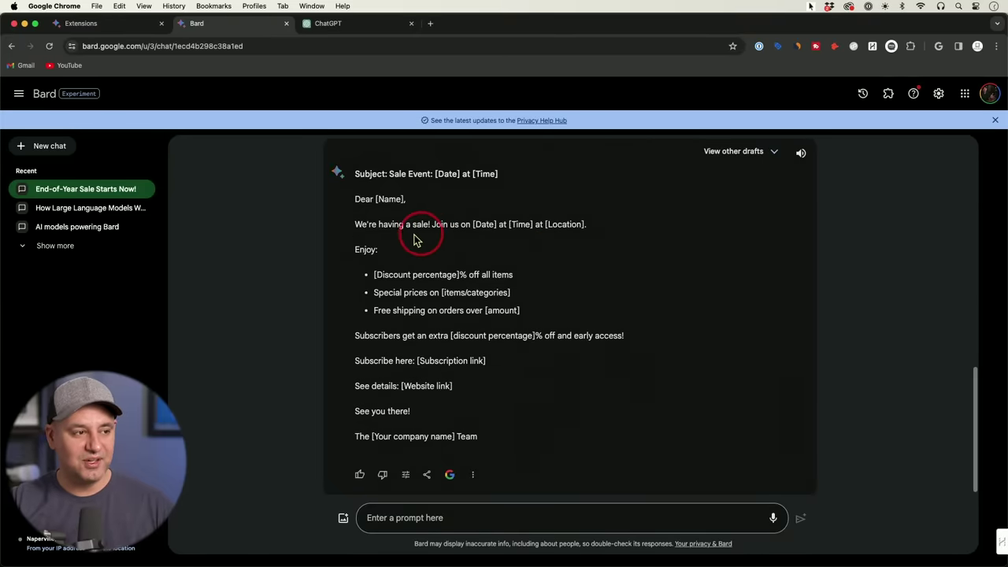
{"action": "left_click_drag", "start_coordinate": [352, 224], "coordinate": [614, 230]}
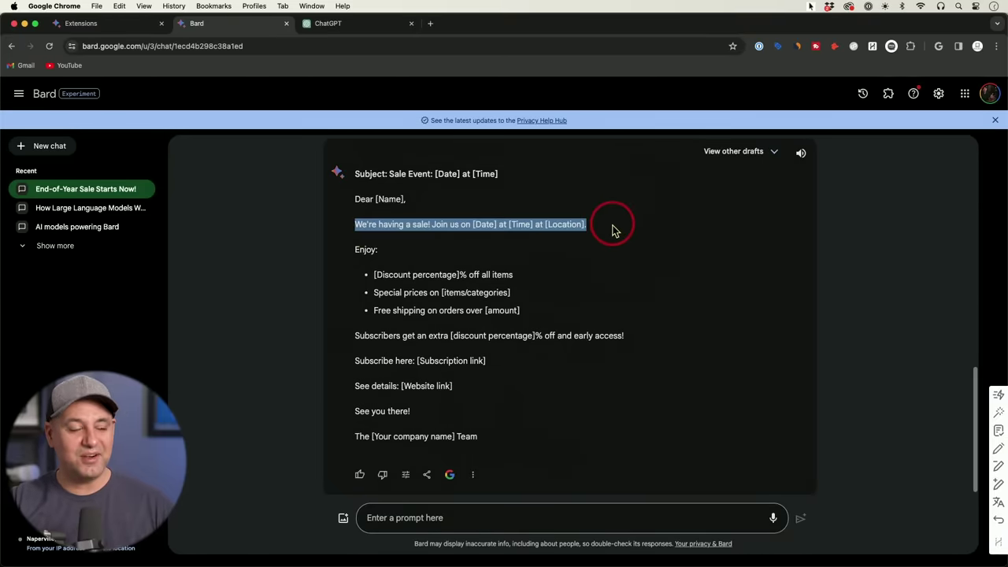
{"action": "left_click", "coordinate": [614, 230]}
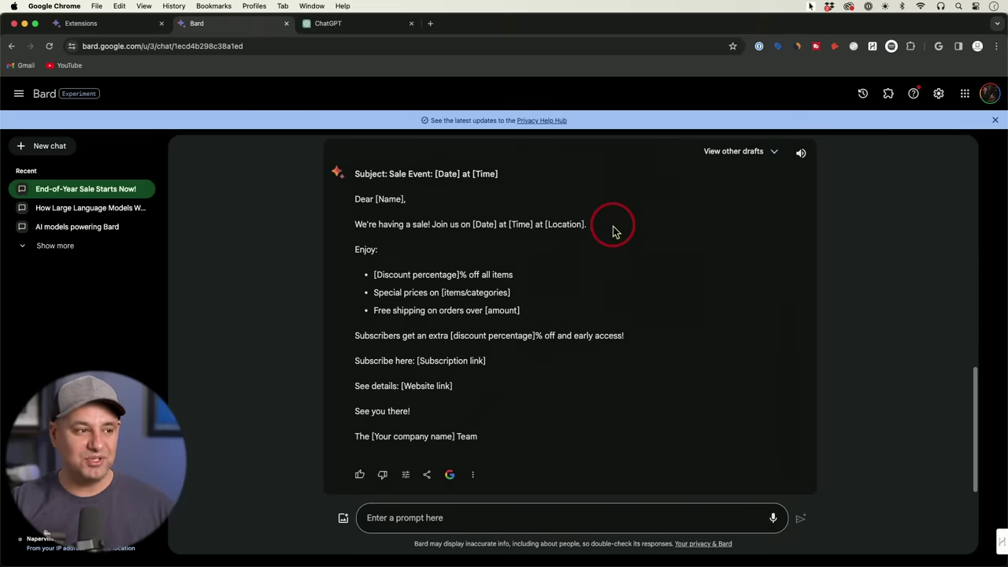
{"action": "scroll", "coordinate": [614, 231], "scroll_direction": "down", "scroll_amount": 1}
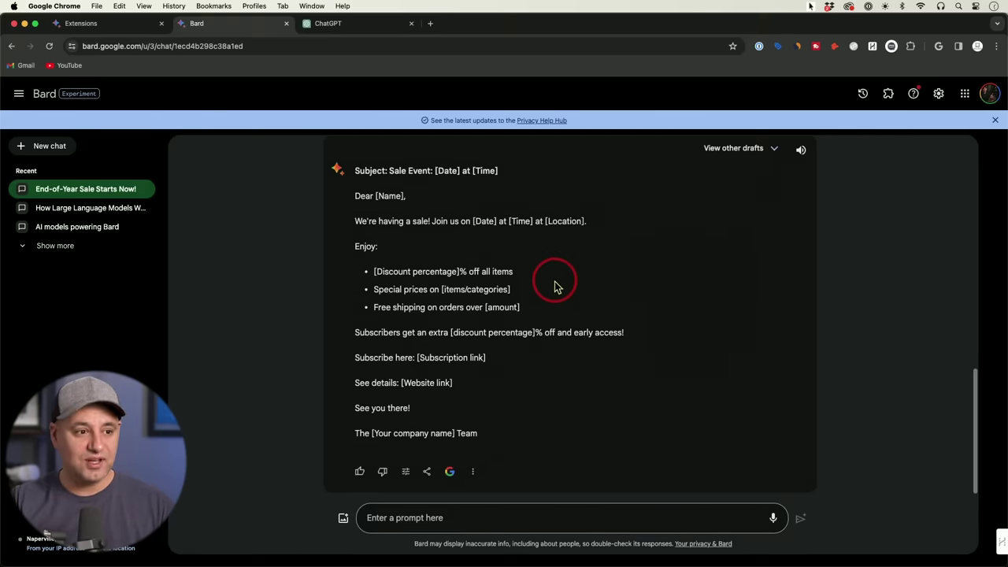
{"action": "scroll", "coordinate": [568, 274], "scroll_direction": "up", "scroll_amount": 2}
{"action": "scroll", "coordinate": [573, 276], "scroll_direction": "down", "scroll_amount": 1}
{"action": "scroll", "coordinate": [572, 275], "scroll_direction": "down", "scroll_amount": 1}
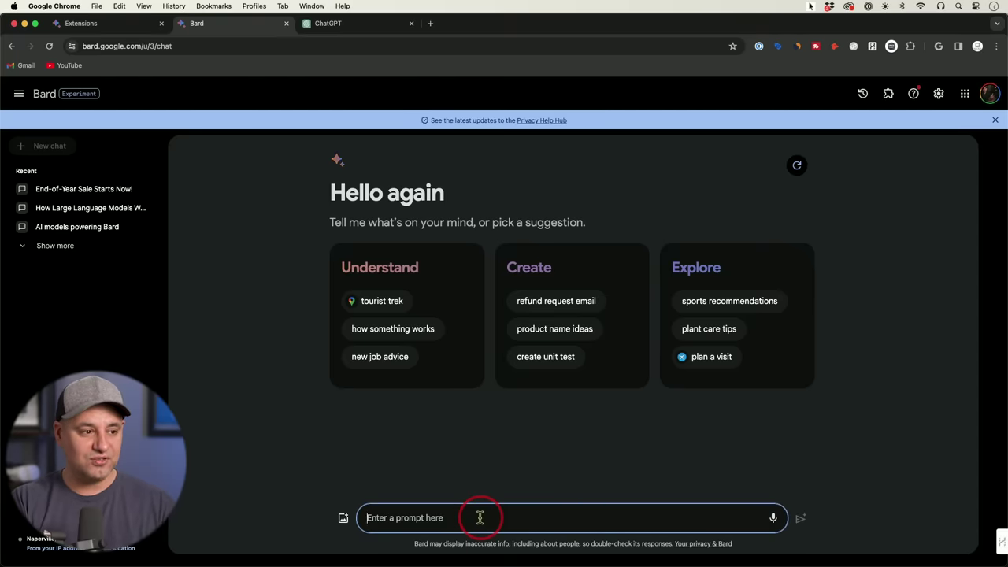
- Ask Bard for a YouTube video about making a chocolate chip cookie and review the five results
{"action": "type", "text": "find me a youtube video about making a chocolate chip coookie"}
{"action": "key", "text": "Return"}
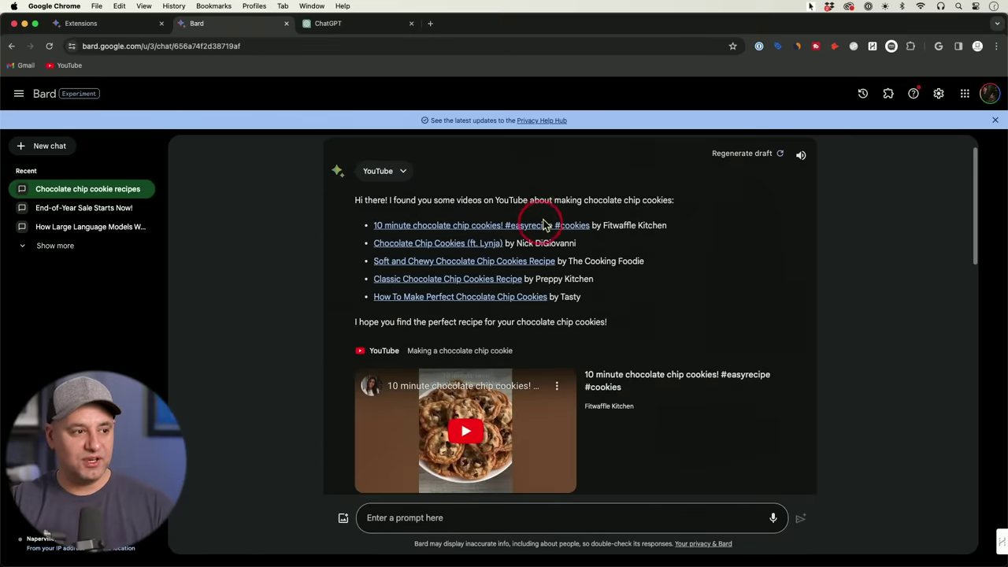
{"action": "scroll", "coordinate": [639, 228], "scroll_direction": "down", "scroll_amount": 2}
{"action": "scroll", "coordinate": [640, 232], "scroll_direction": "down", "scroll_amount": 1}
{"action": "scroll", "coordinate": [638, 236], "scroll_direction": "down", "scroll_amount": 6}
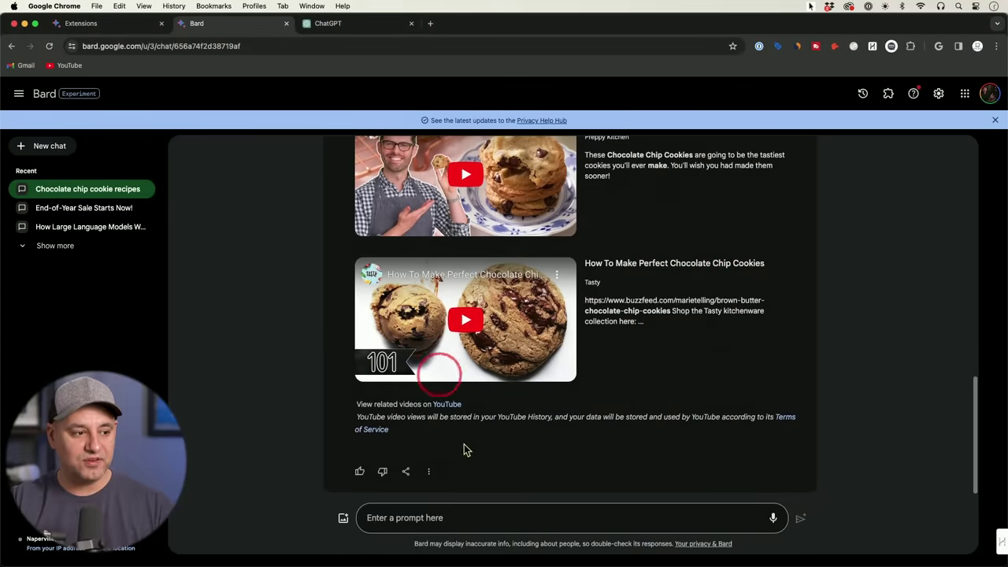
{"action": "left_click", "coordinate": [483, 517]}
- Ask Bard to recap the first video and give the recipe, then review the Fitwaffle Kitchen steps
{"action": "type", "text": "recap the first video and give me the rec"}
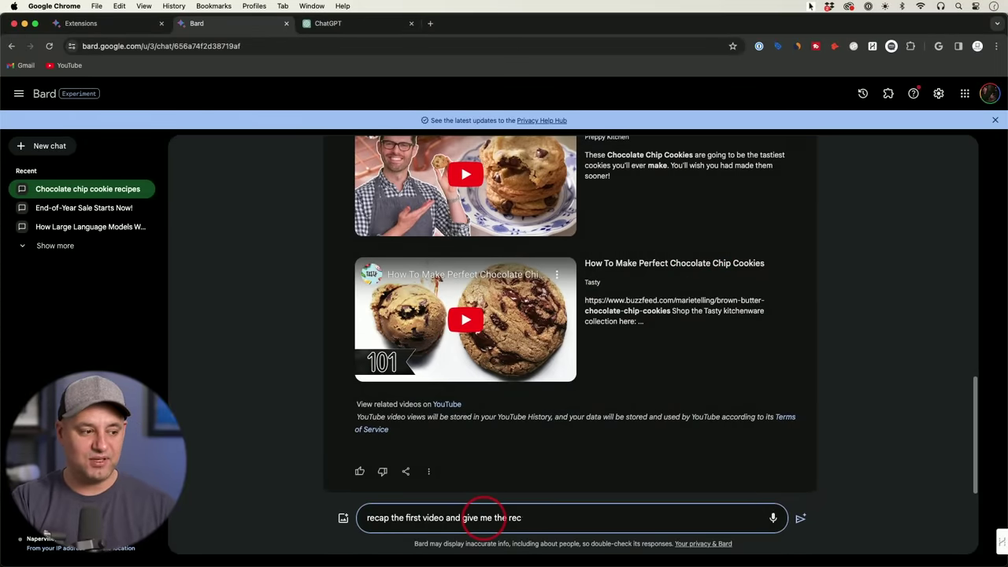
{"action": "type", "text": "piipe"}
{"action": "key", "text": "Return"}
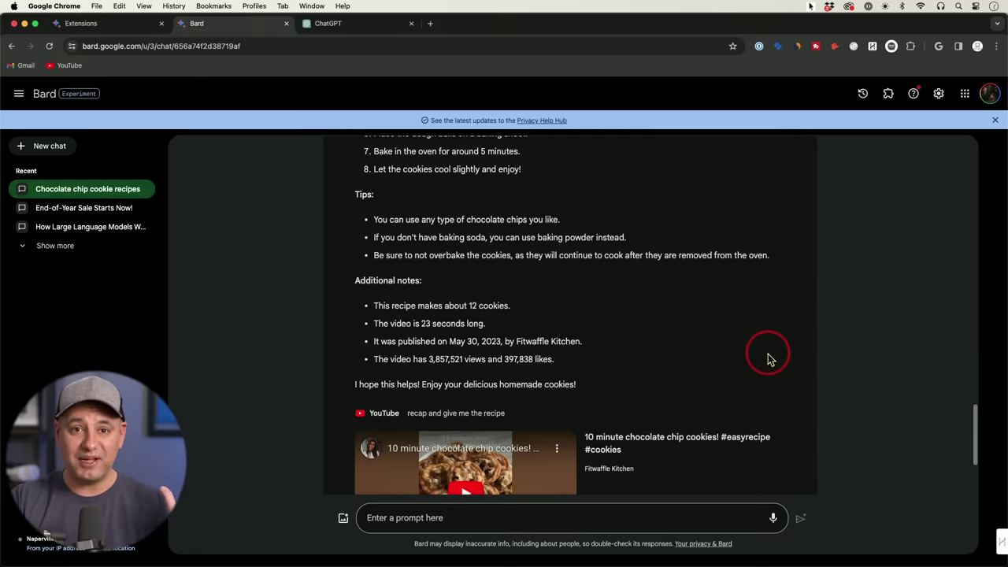
{"action": "scroll", "coordinate": [770, 359], "scroll_direction": "down", "scroll_amount": 3}
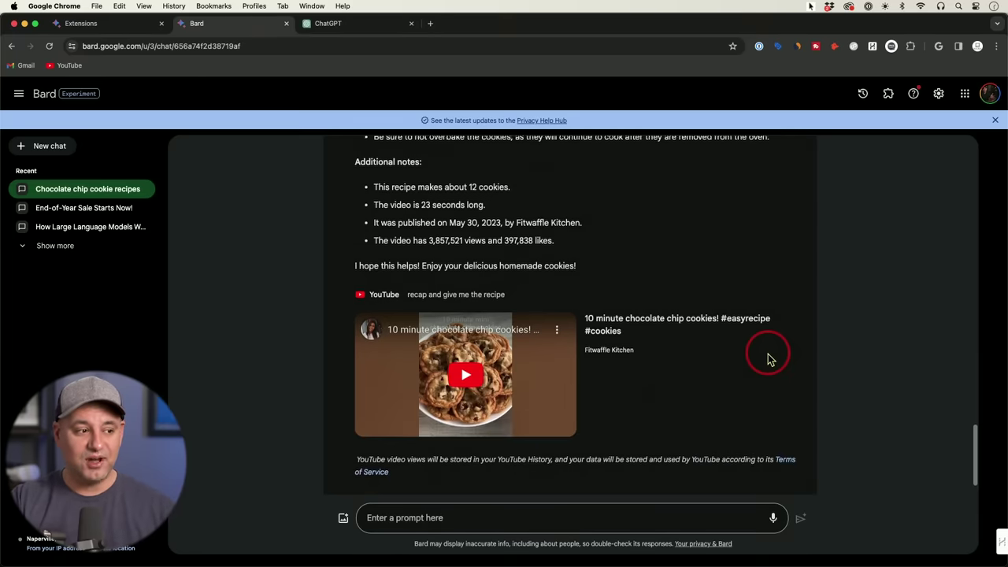
{"action": "scroll", "coordinate": [768, 358], "scroll_direction": "down", "scroll_amount": 1}
{"action": "scroll", "coordinate": [766, 358], "scroll_direction": "up", "scroll_amount": 10}
{"action": "scroll", "coordinate": [762, 358], "scroll_direction": "up", "scroll_amount": 8}
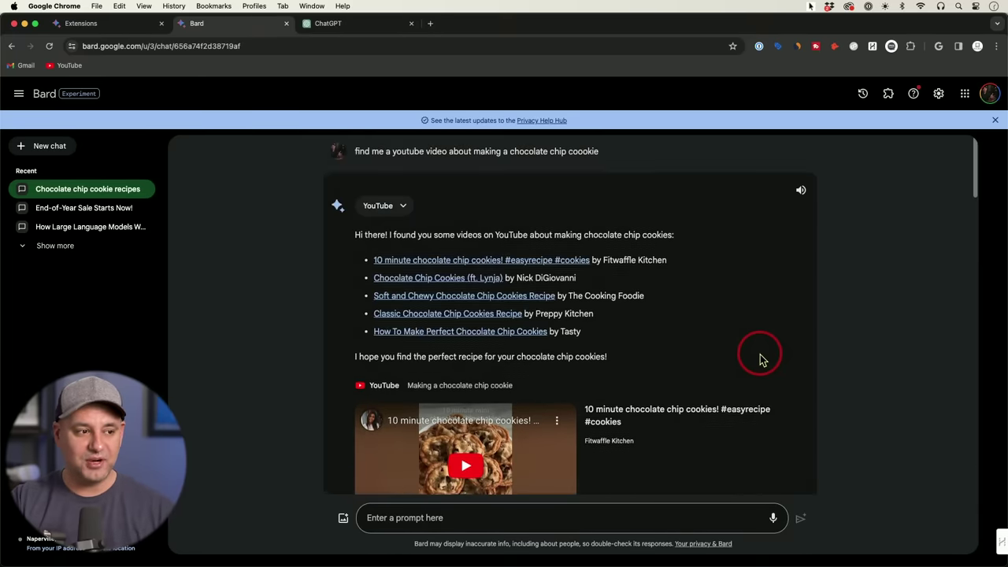
{"action": "scroll", "coordinate": [761, 359], "scroll_direction": "up", "scroll_amount": 1}
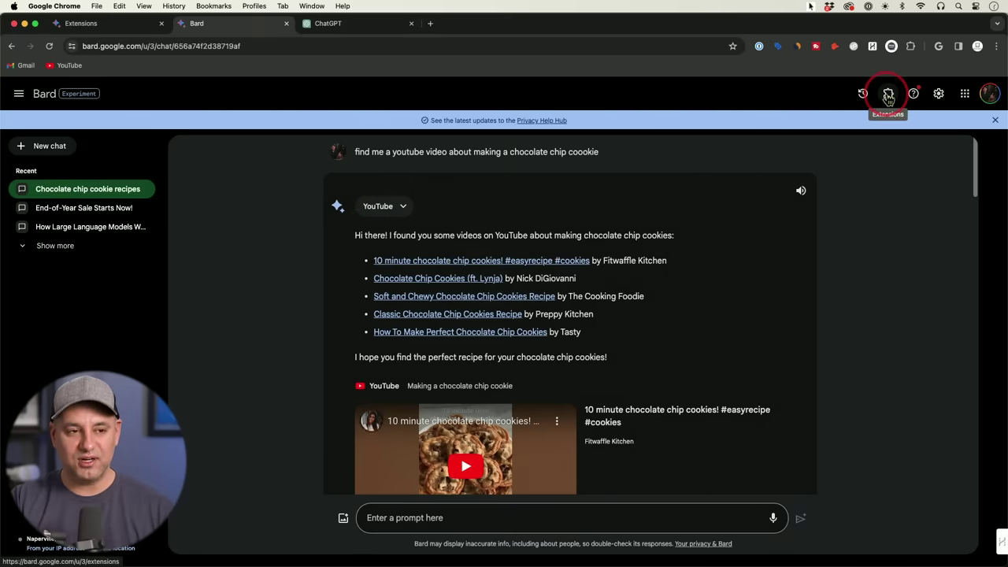
- Confirm the Google Workspace and YouTube extensions are enabled, then begin a new chat
{"action": "scroll", "coordinate": [818, 307], "scroll_direction": "down", "scroll_amount": 5}
{"action": "scroll", "coordinate": [818, 307], "scroll_direction": "down", "scroll_amount": 5}
{"action": "scroll", "coordinate": [818, 308], "scroll_direction": "down", "scroll_amount": 3}
{"action": "scroll", "coordinate": [817, 307], "scroll_direction": "down", "scroll_amount": 3}
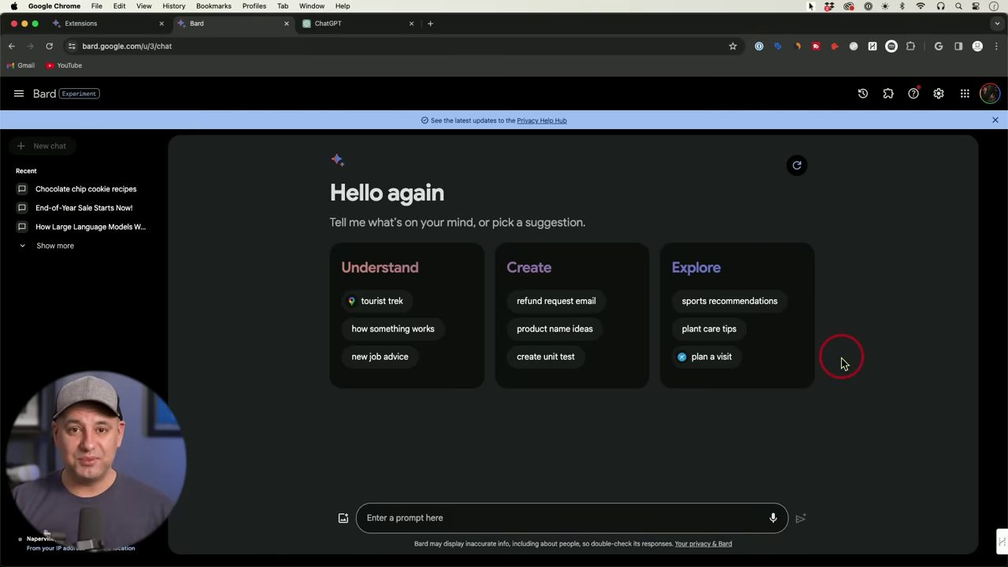
{"action": "left_click", "coordinate": [889, 93]}
{"action": "scroll", "coordinate": [464, 362], "scroll_direction": "down", "scroll_amount": 5}
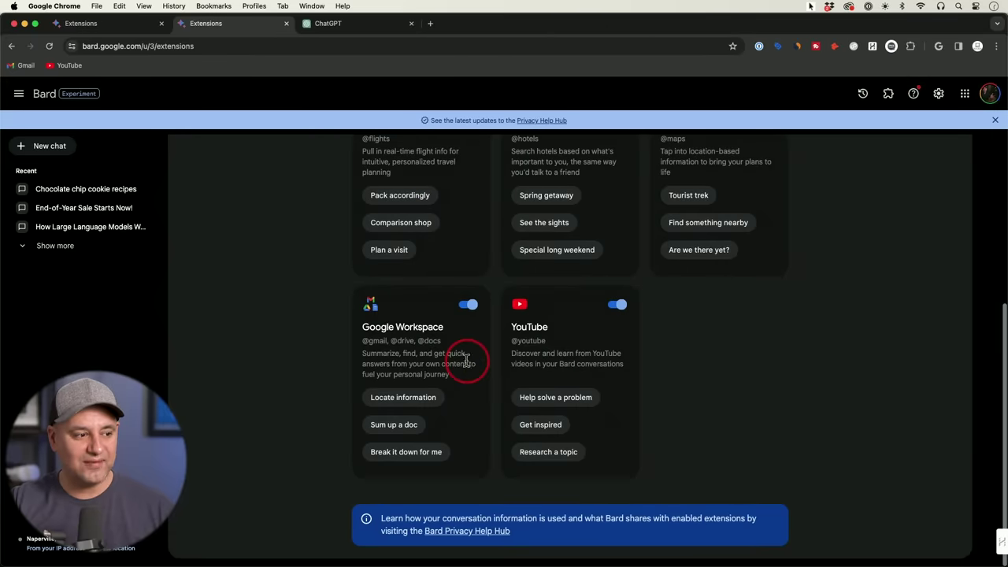
{"action": "scroll", "coordinate": [454, 335], "scroll_direction": "up", "scroll_amount": 5}
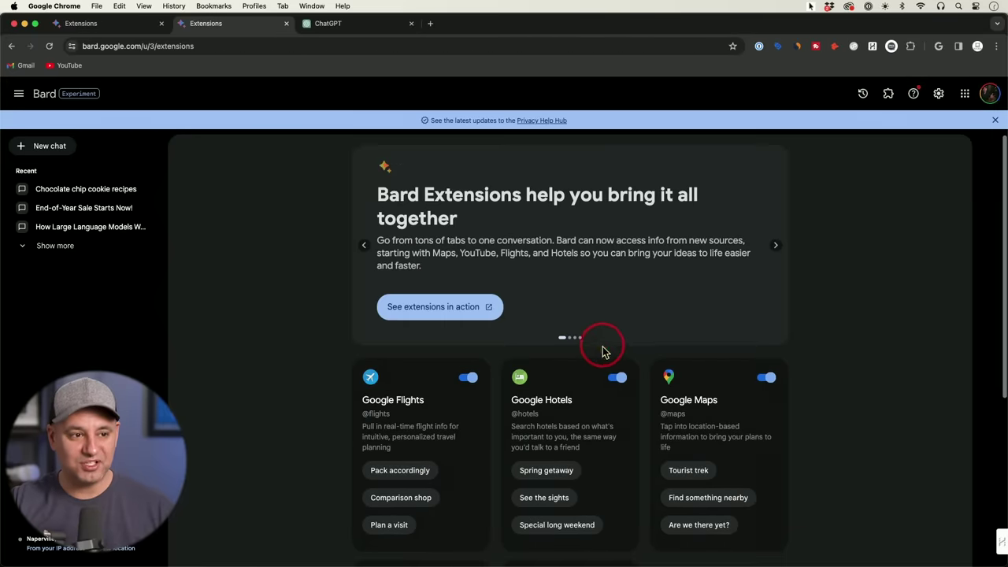
{"action": "left_click", "coordinate": [37, 145]}
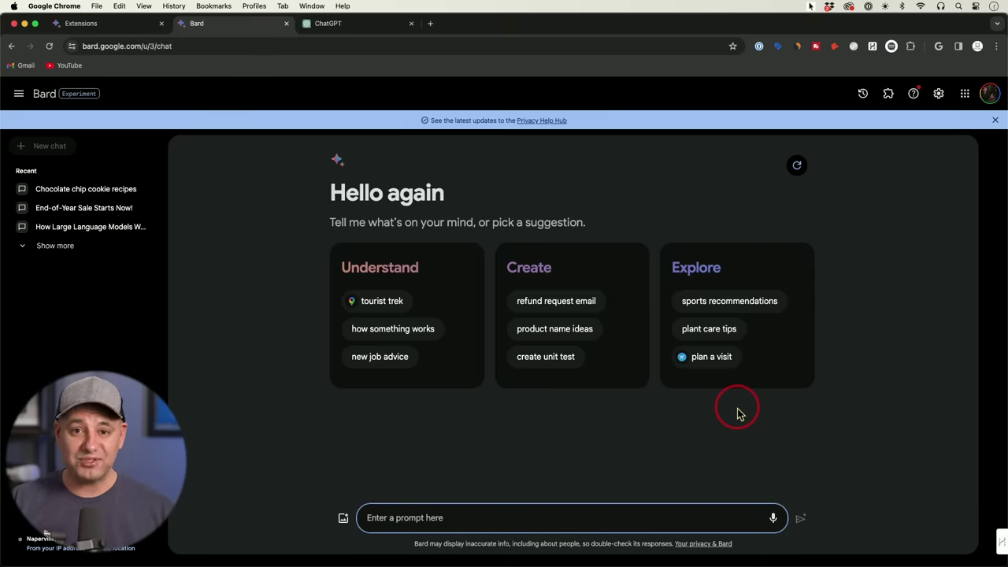
- Ask Bard 'how many emails did I get today' to count today's Gmail messages
{"action": "left_click", "coordinate": [489, 520]}
{"action": "type", "text": "how many emails did I g"}
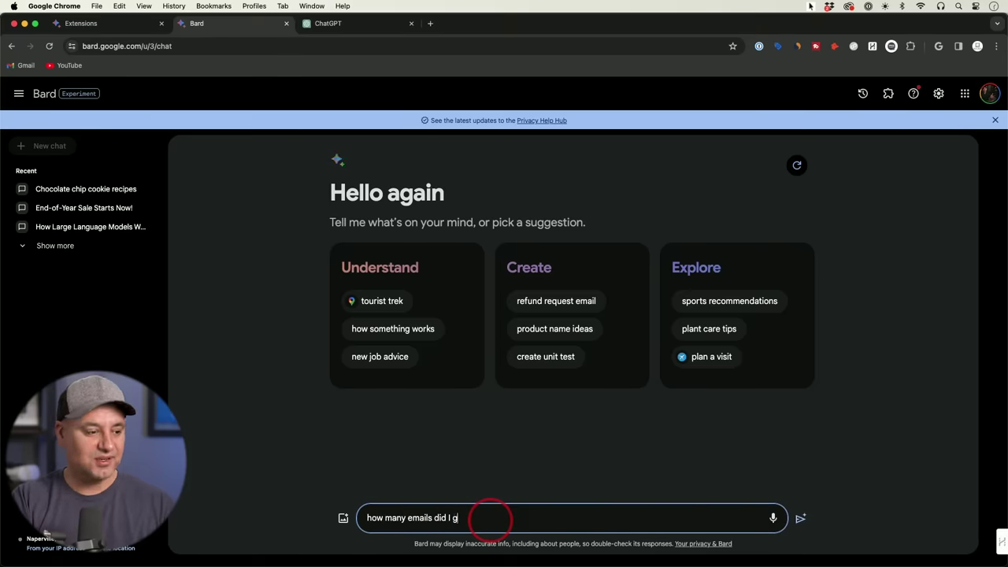
{"action": "type", "text": "ttoda"}
{"action": "type", "text": "day"}
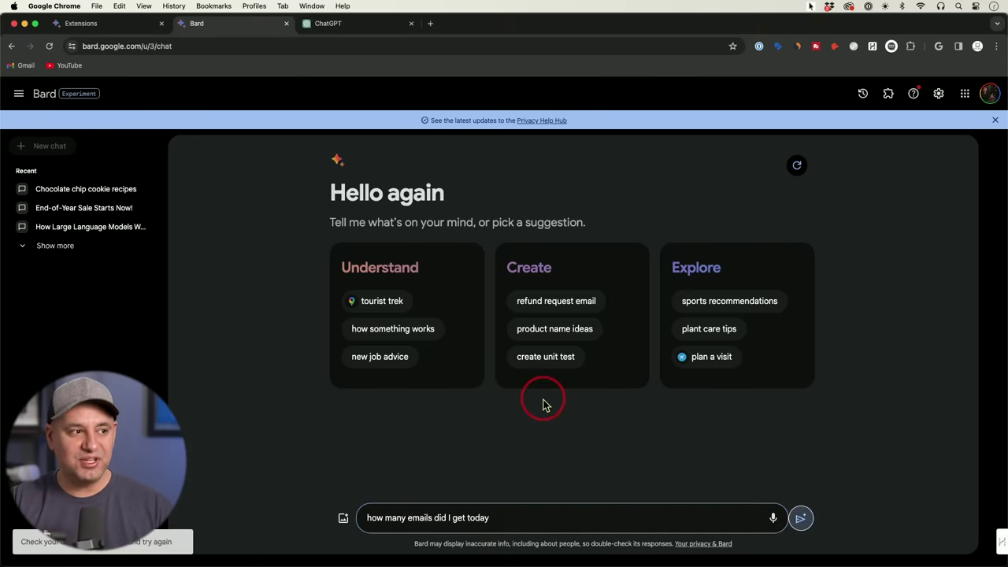
{"action": "key", "text": "Return"}
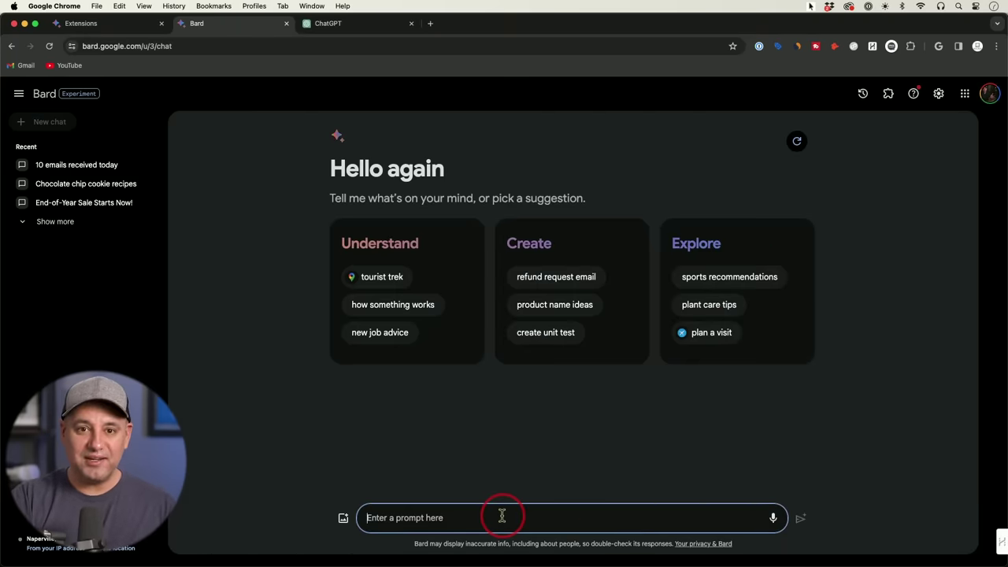
- Ask 'what's the latest document I made' to get a recap of the newest Google Doc
{"action": "type", "text": "what's the latest docume"}
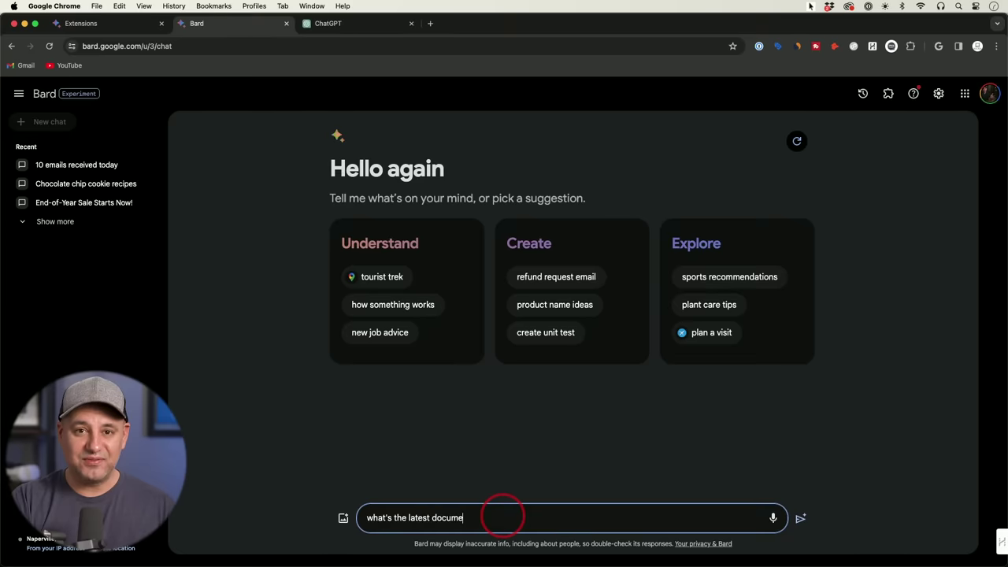
{"action": "type", "text": "nt I made in google docs. Can you give me a one sentence recap"}
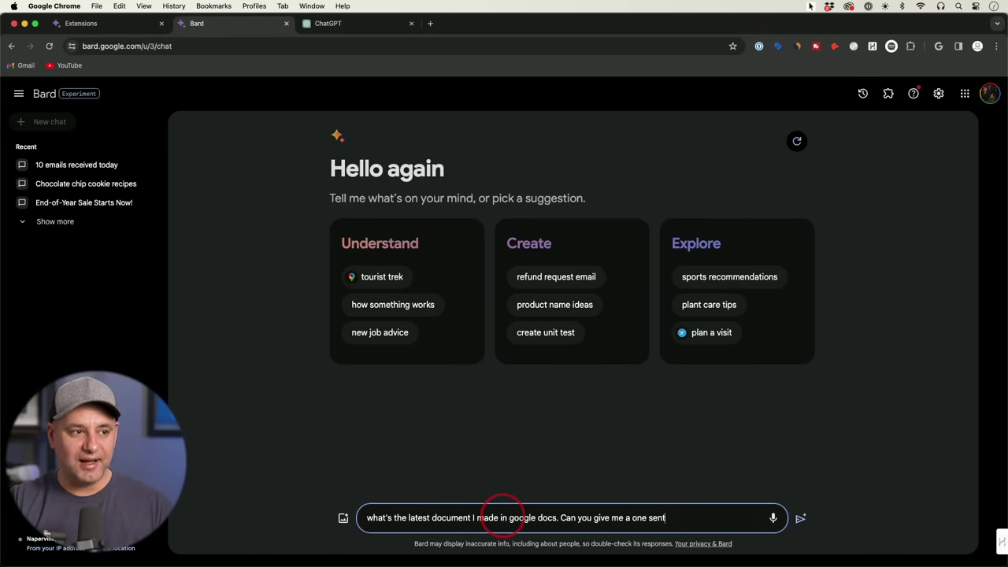
{"action": "key", "text": "Return"}
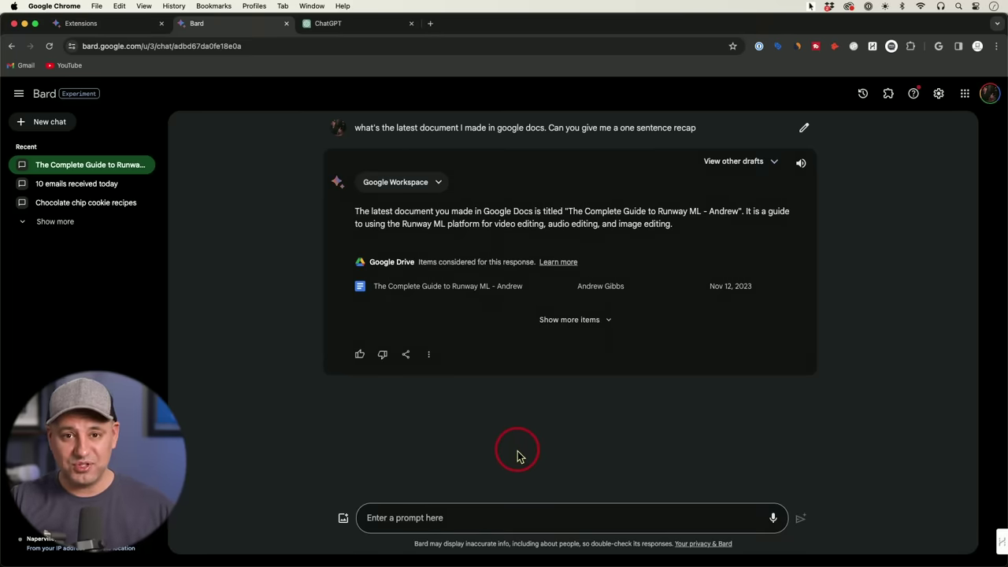
{"action": "left_click", "coordinate": [31, 123]}
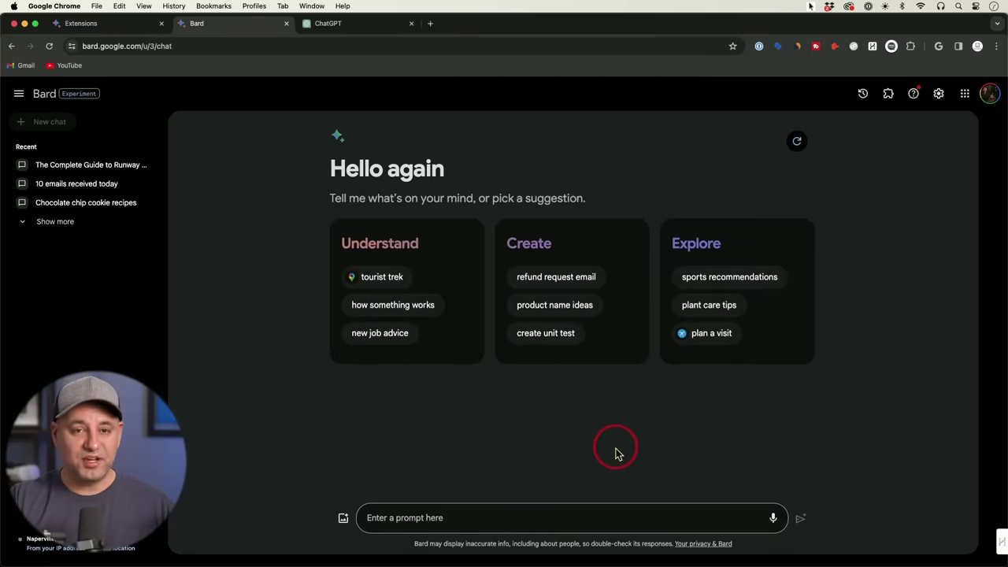
- Upload the world population growth chart and ask Bard to identify it and tabulate its data
{"action": "left_click", "coordinate": [344, 518]}
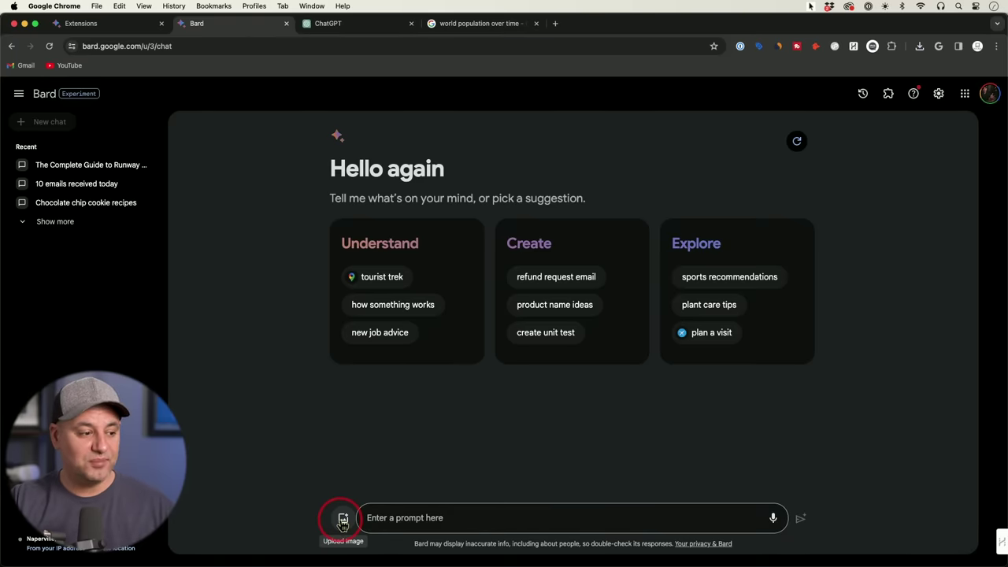
{"action": "left_click", "coordinate": [344, 519]}
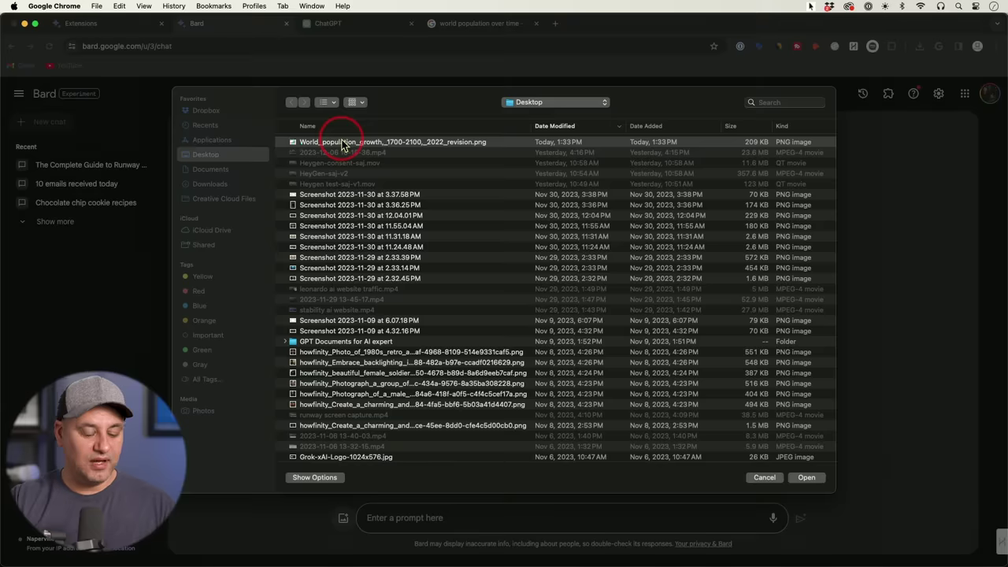
{"action": "double_click", "coordinate": [338, 138]}
{"action": "type", "text": "w"}
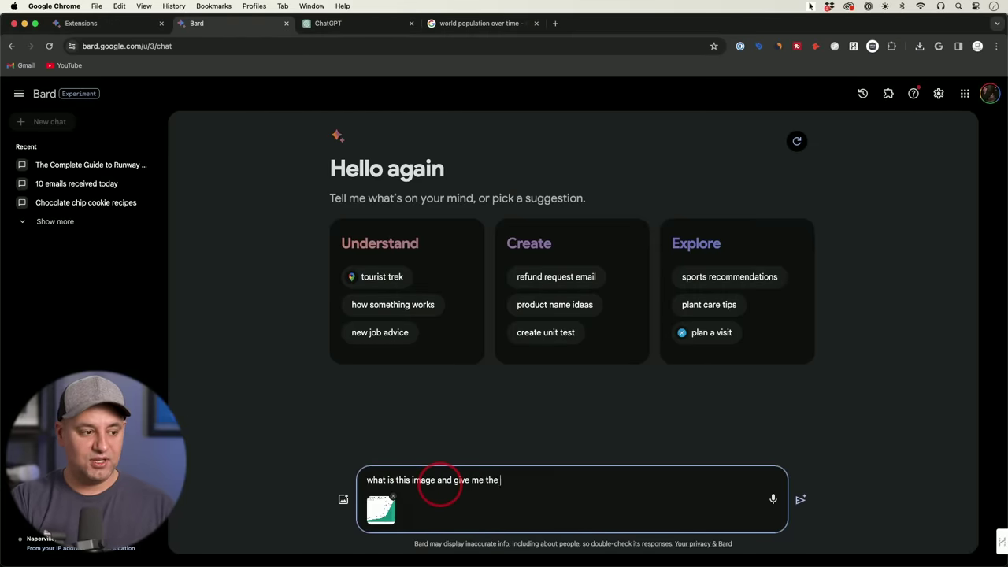
{"action": "key", "text": "Return"}
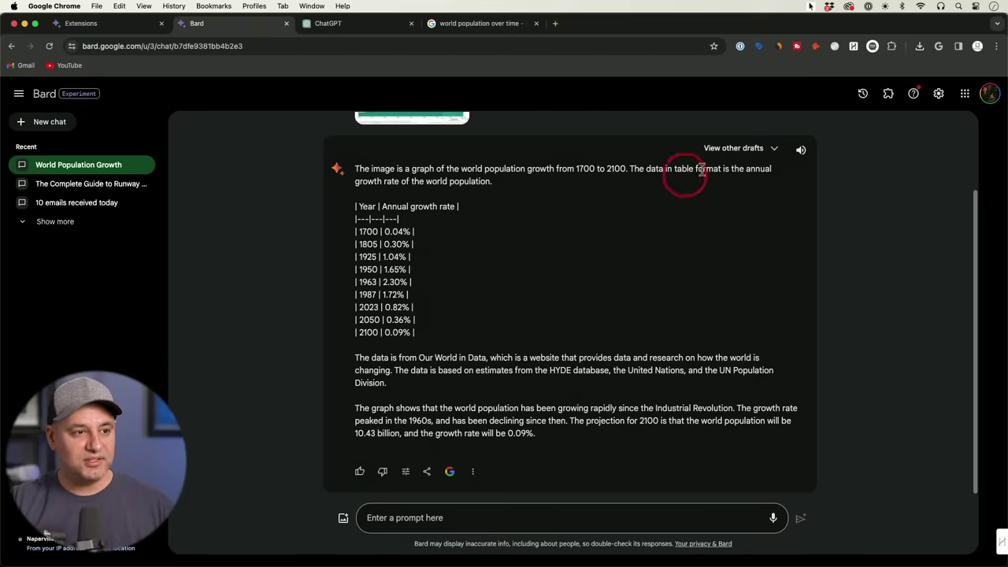
- Switch to Draft 3 with world population figures and export its table to a new Google Sheet
{"action": "left_click", "coordinate": [731, 148]}
{"action": "left_click", "coordinate": [549, 198]}
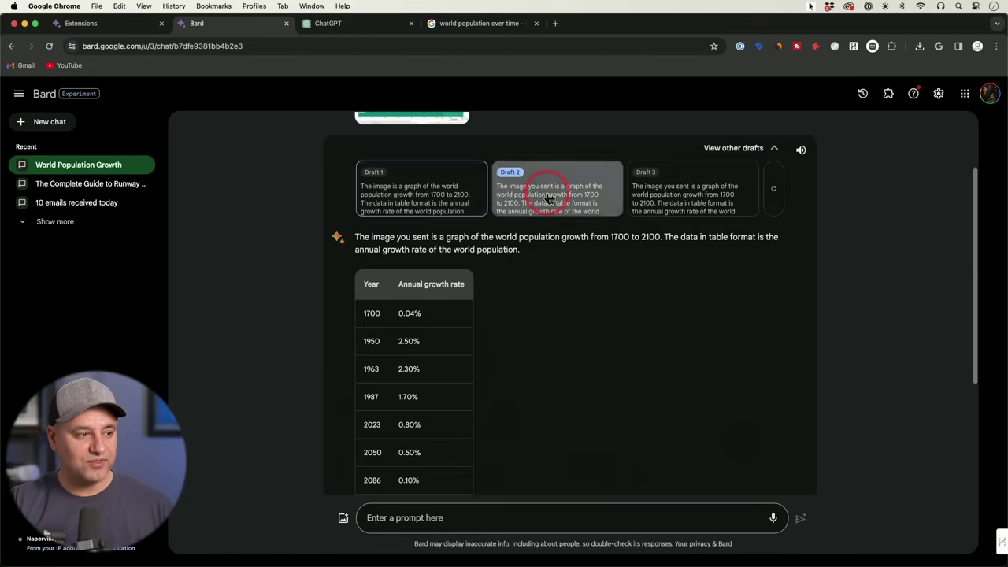
{"action": "left_click", "coordinate": [707, 198]}
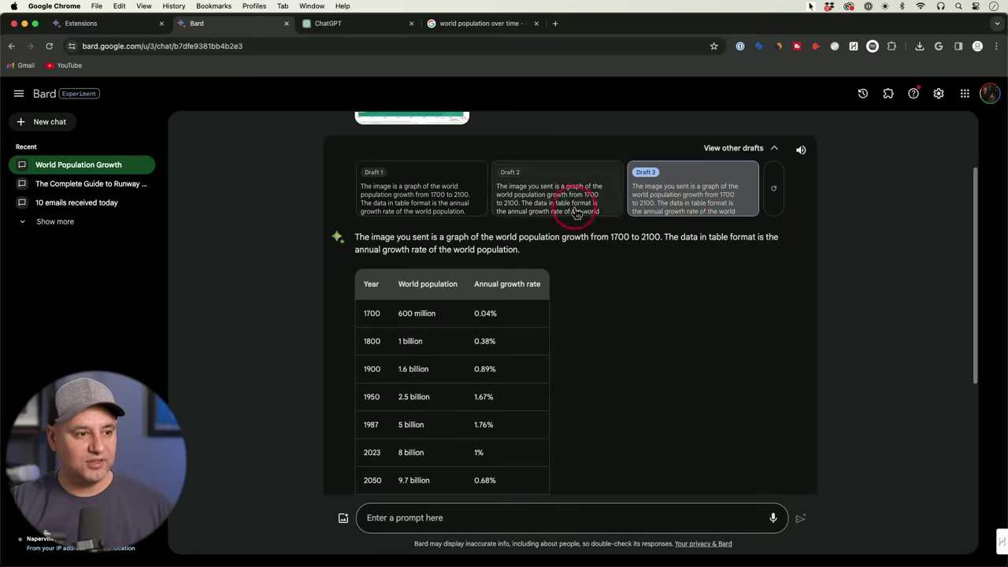
{"action": "scroll", "coordinate": [654, 307], "scroll_direction": "down", "scroll_amount": 3}
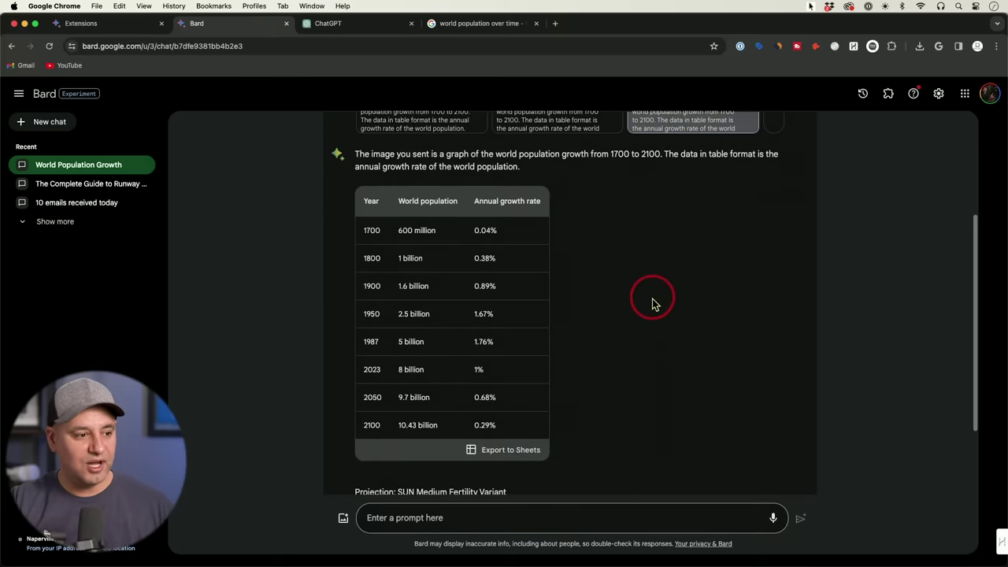
{"action": "scroll", "coordinate": [648, 305], "scroll_direction": "down", "scroll_amount": 2}
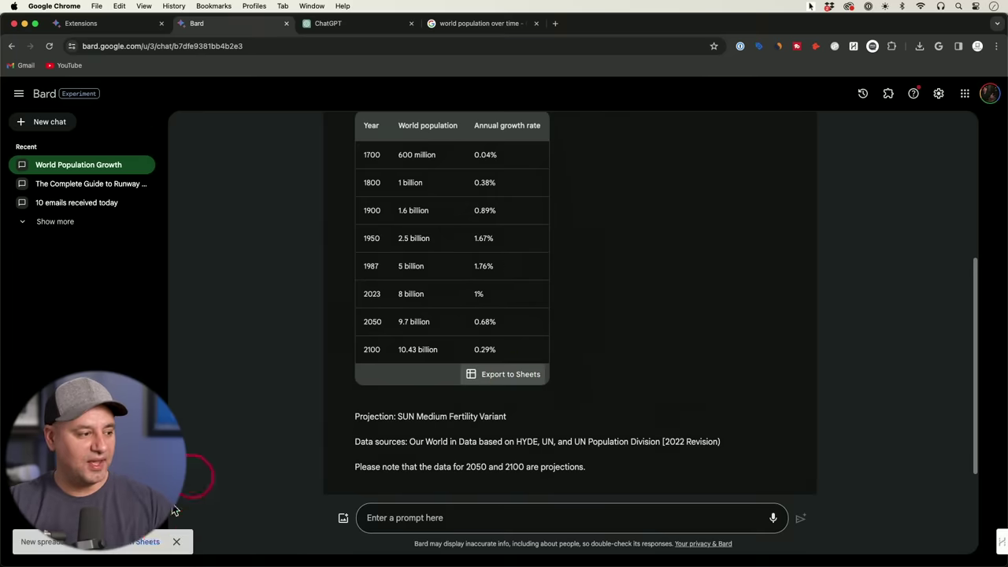
{"action": "left_click", "coordinate": [139, 543]}
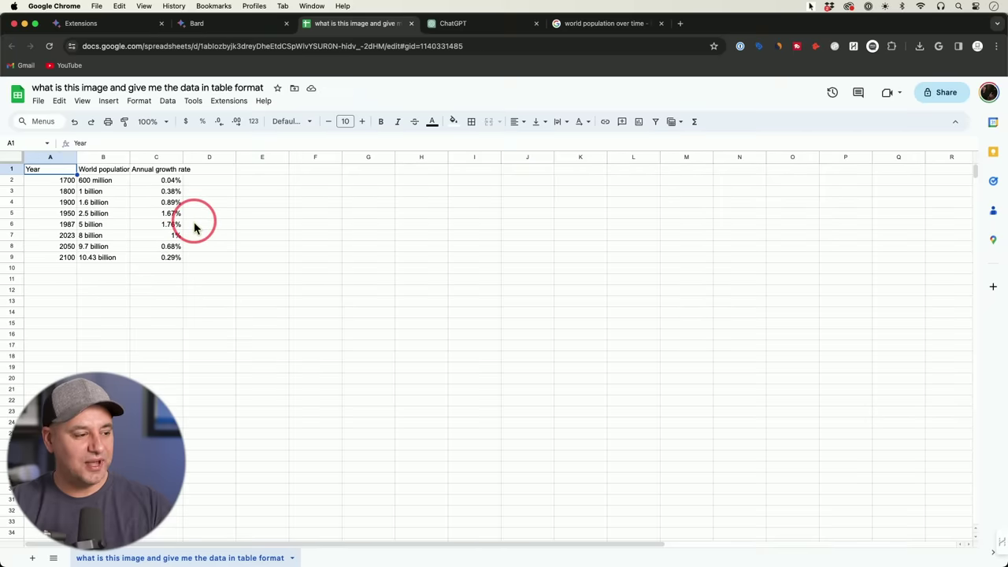
- Auto-fit column C so the 'Annual growth rate' header is fully visible
{"action": "double_click", "coordinate": [183, 157]}
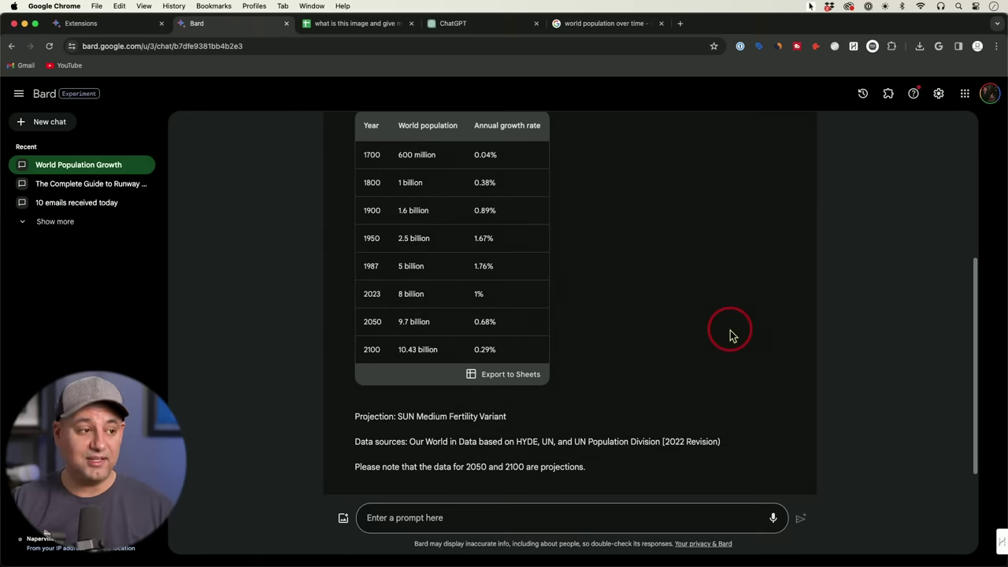
- Check Bard's list of existing public links in Settings
{"action": "scroll", "coordinate": [730, 333], "scroll_direction": "up", "scroll_amount": 10}
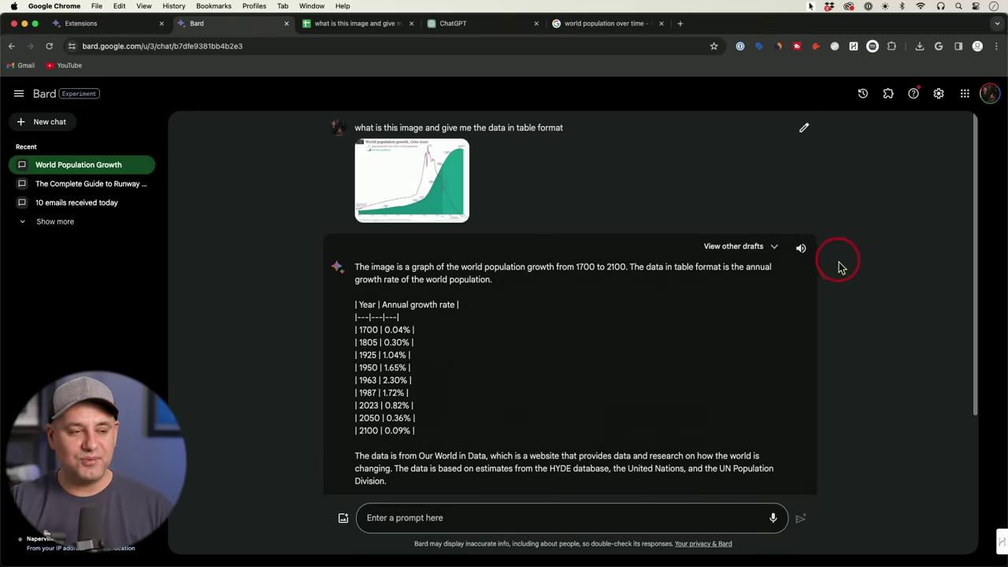
{"action": "left_click", "coordinate": [939, 95]}
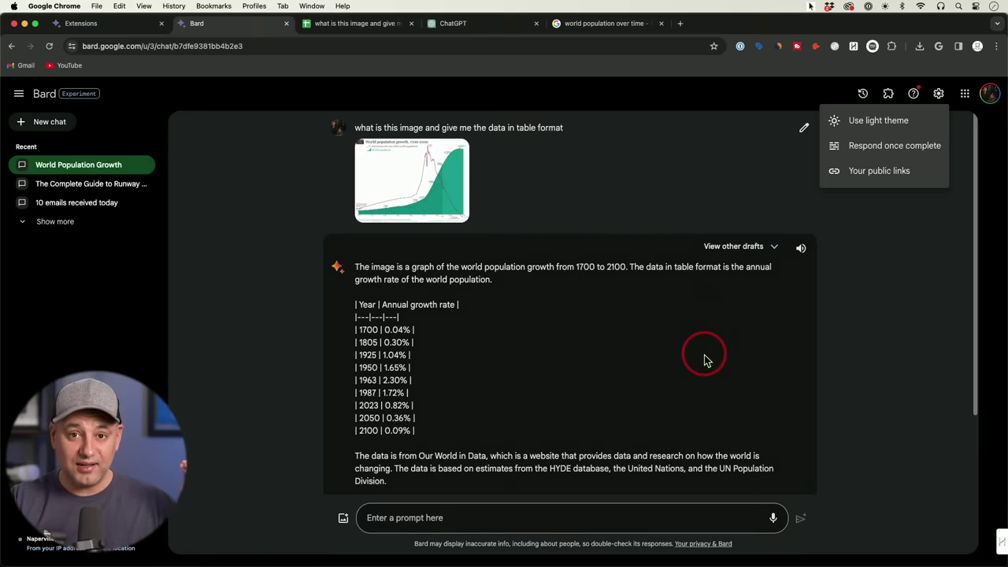
{"action": "left_click", "coordinate": [880, 183]}
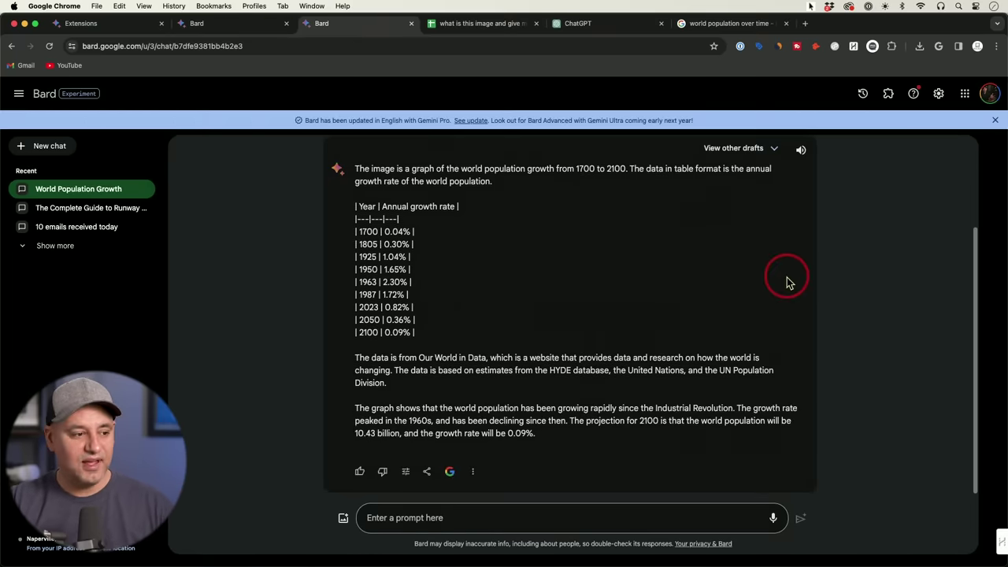
- Create a public link for the world population chat and close the confirmation
{"action": "left_click", "coordinate": [428, 474]}
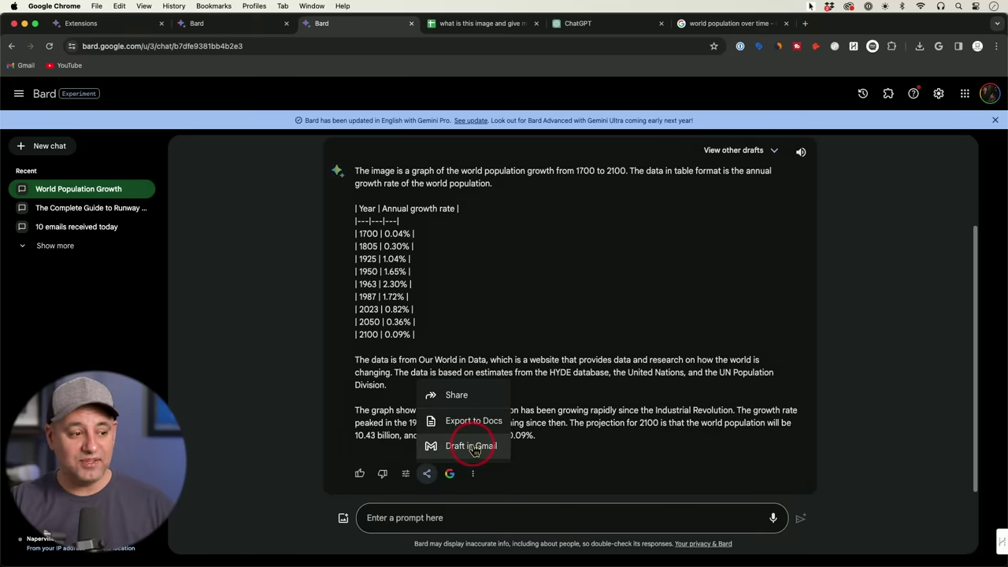
{"action": "left_click", "coordinate": [441, 395]}
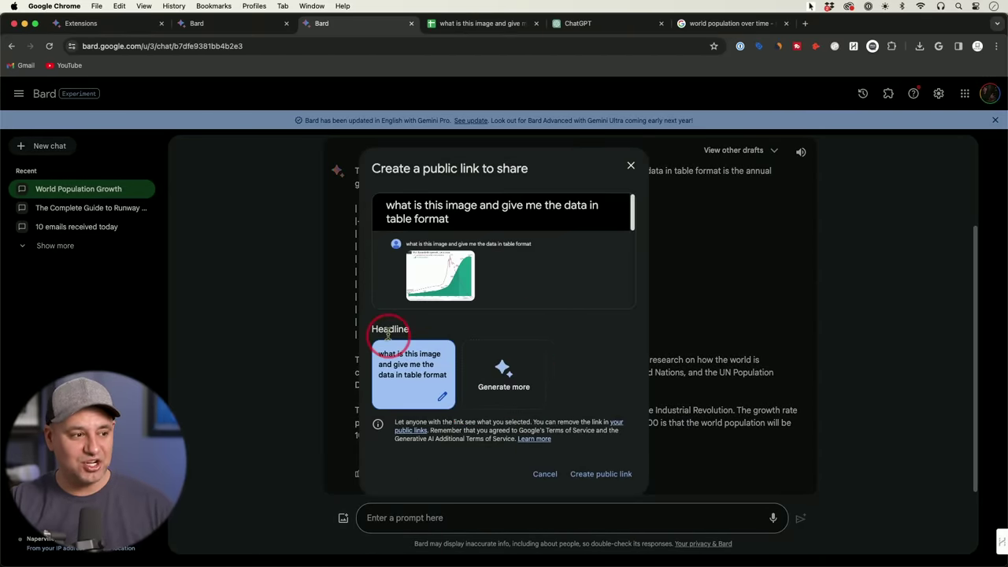
{"action": "left_click", "coordinate": [620, 475]}
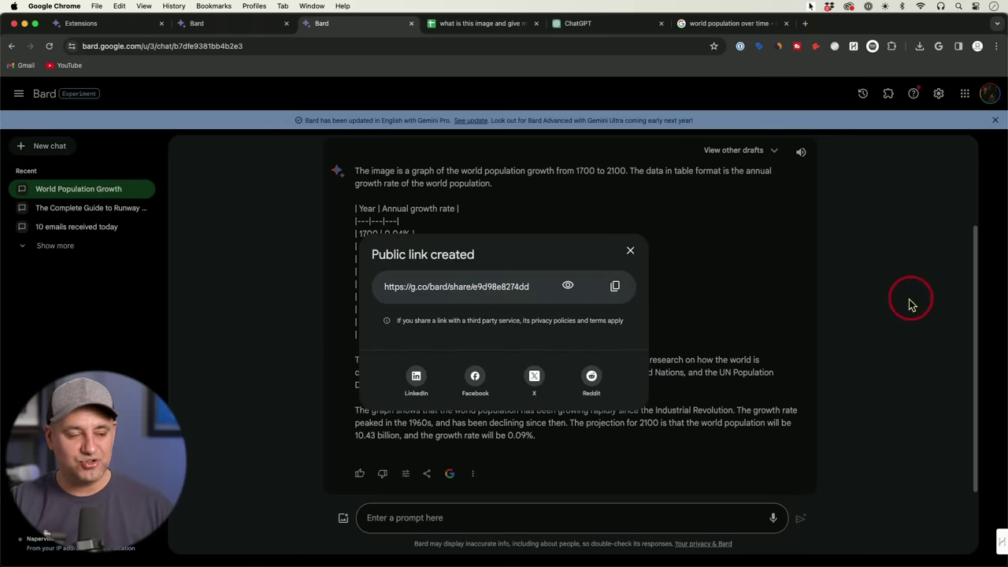
{"action": "left_click", "coordinate": [632, 250]}
{"action": "scroll", "coordinate": [835, 300], "scroll_direction": "up", "scroll_amount": 3}
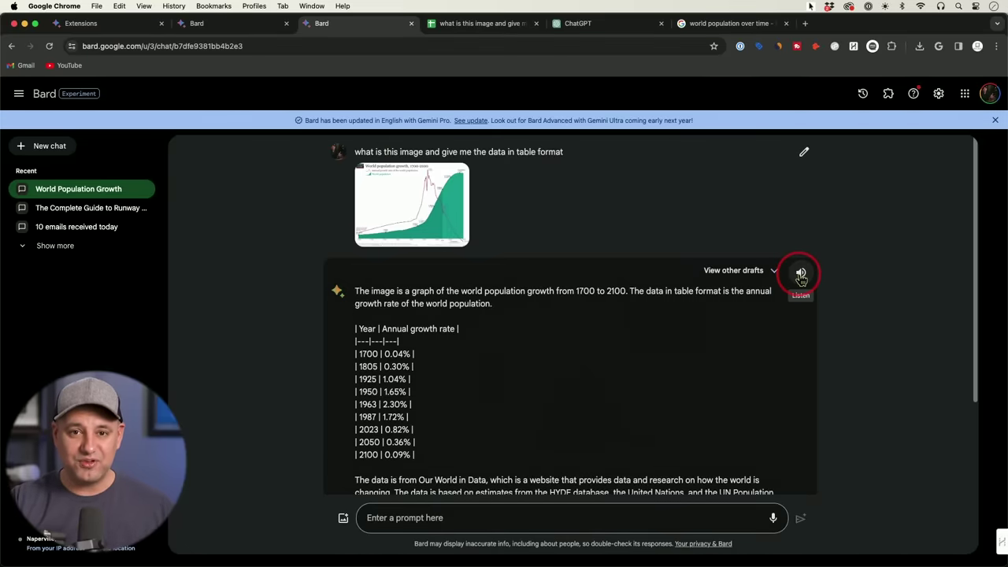
- Play the population response aloud with Listen, then pause it
{"action": "left_click", "coordinate": [801, 274]}
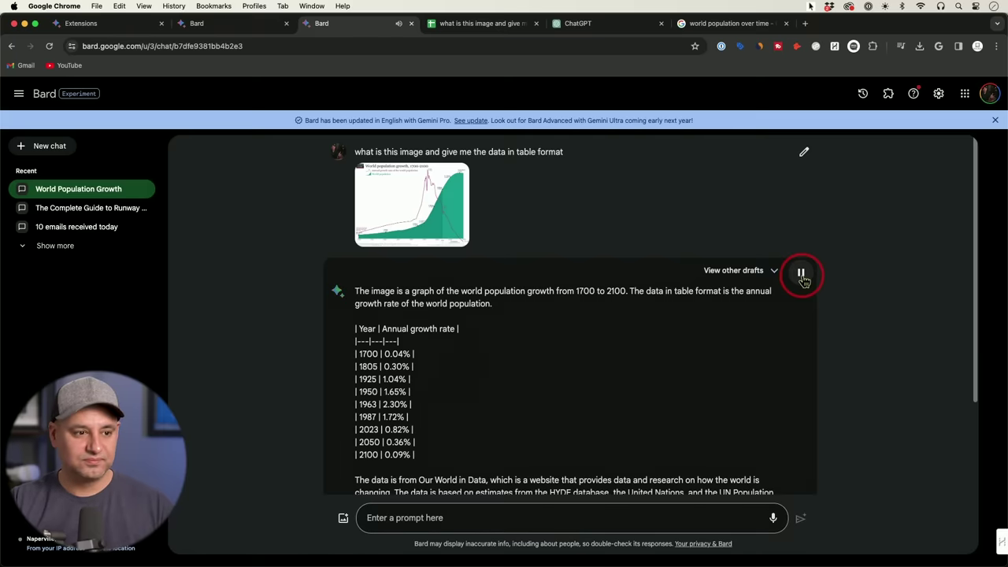
{"action": "left_click", "coordinate": [802, 276]}
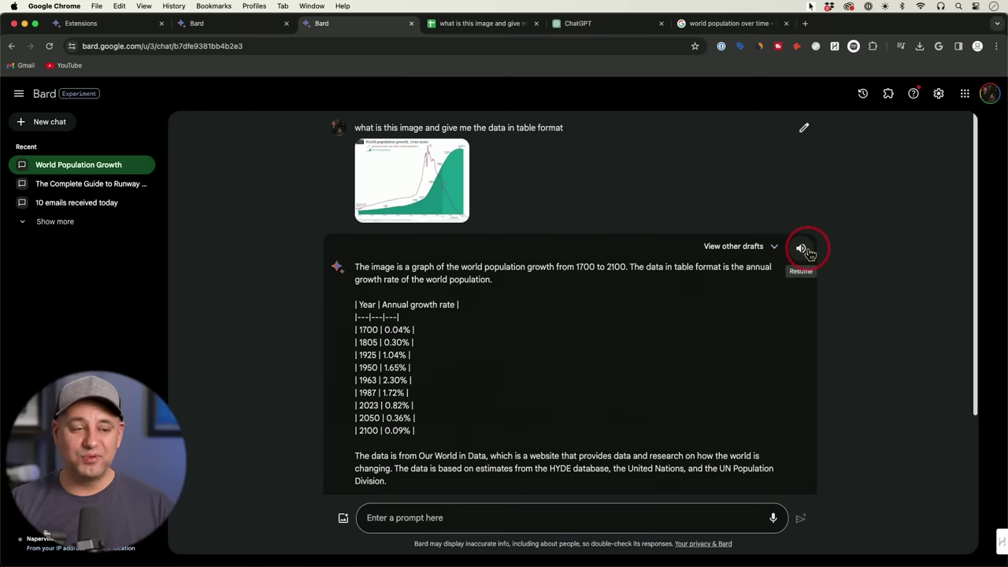